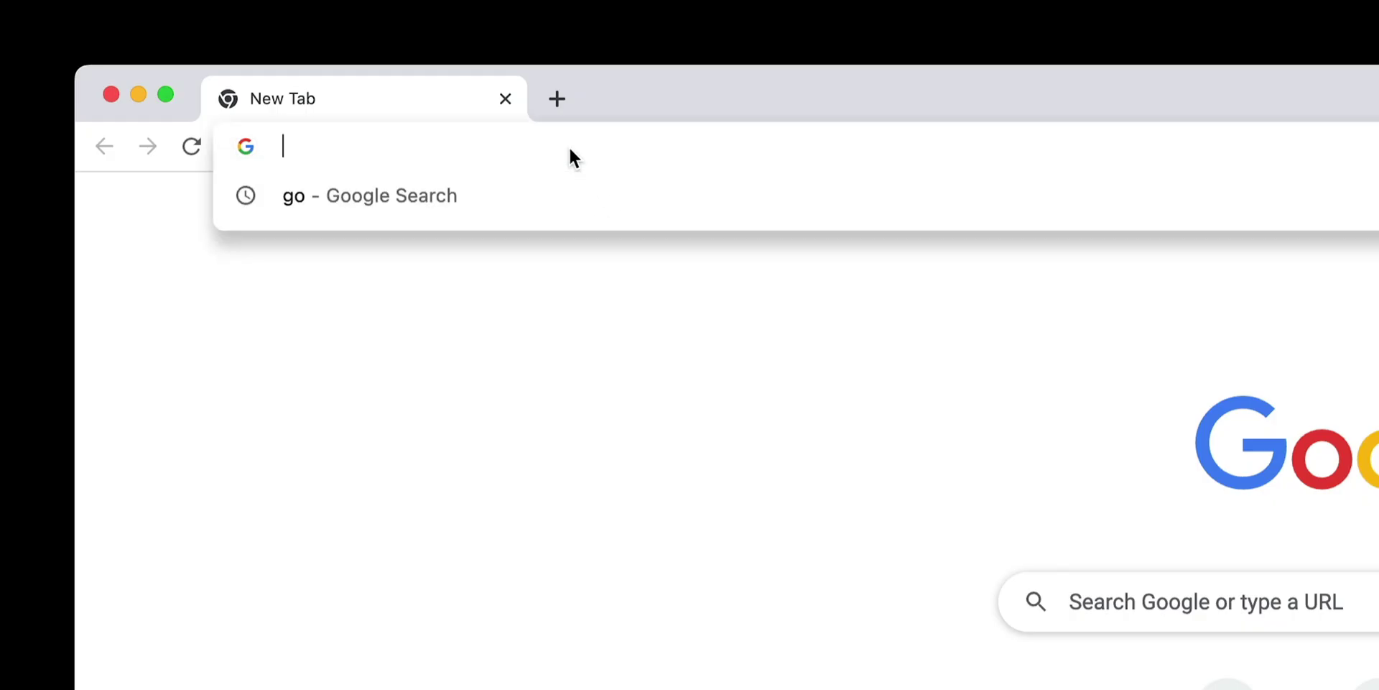
# - Load dellinghamdesign.com in Chrome, which brings up the Namecheap account dashboard
pyautogui.write('dellinghamd')
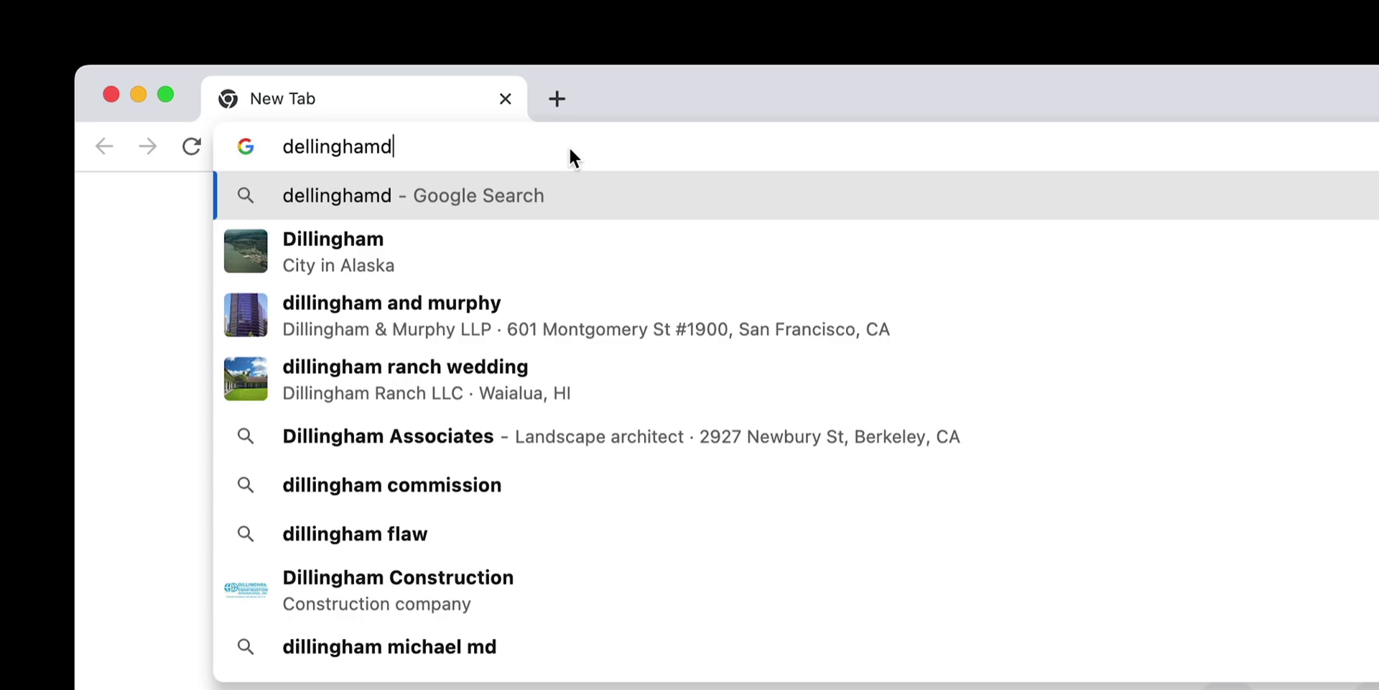
pyautogui.write('esign.com')
pyautogui.press('Return')
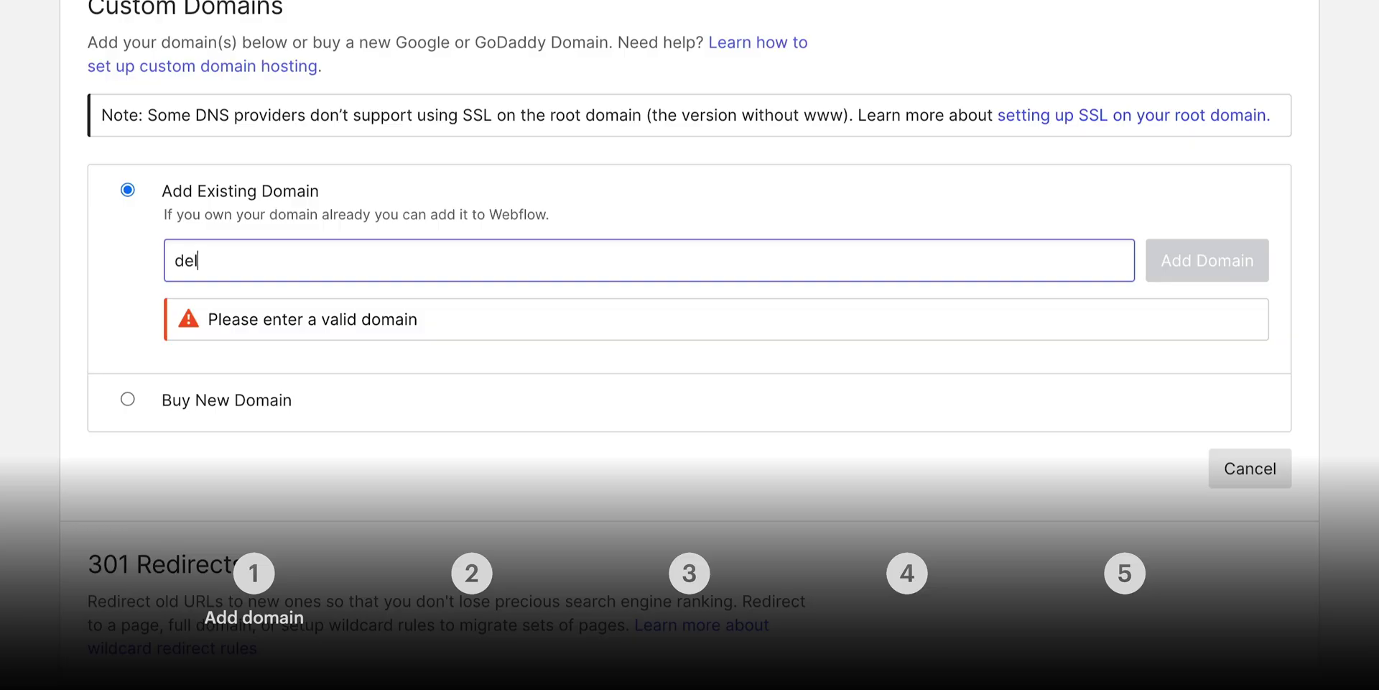
# - Finish entering dellinghamdesign.com, paste 99.83.190.102 as the A record value, and make www default
pyautogui.write('llinghamdesign.com')
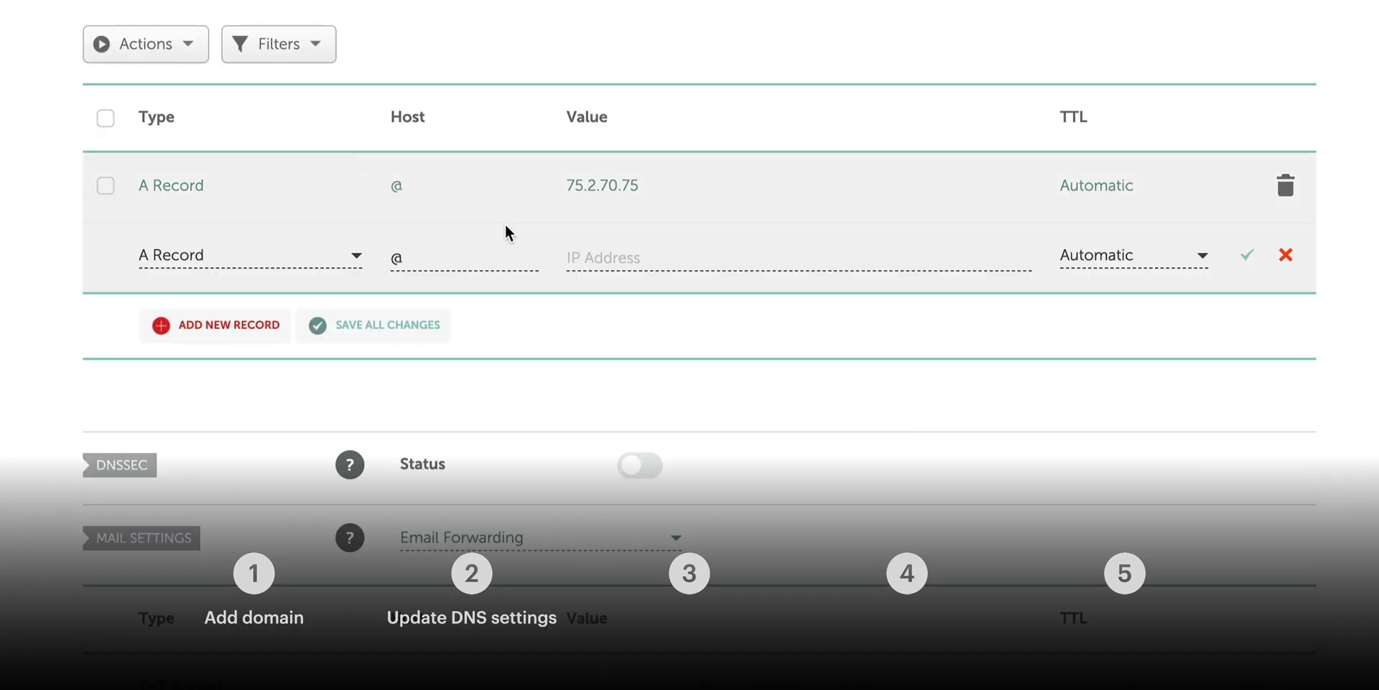
pyautogui.click(584, 256)
pyautogui.write('99.83.190.102')
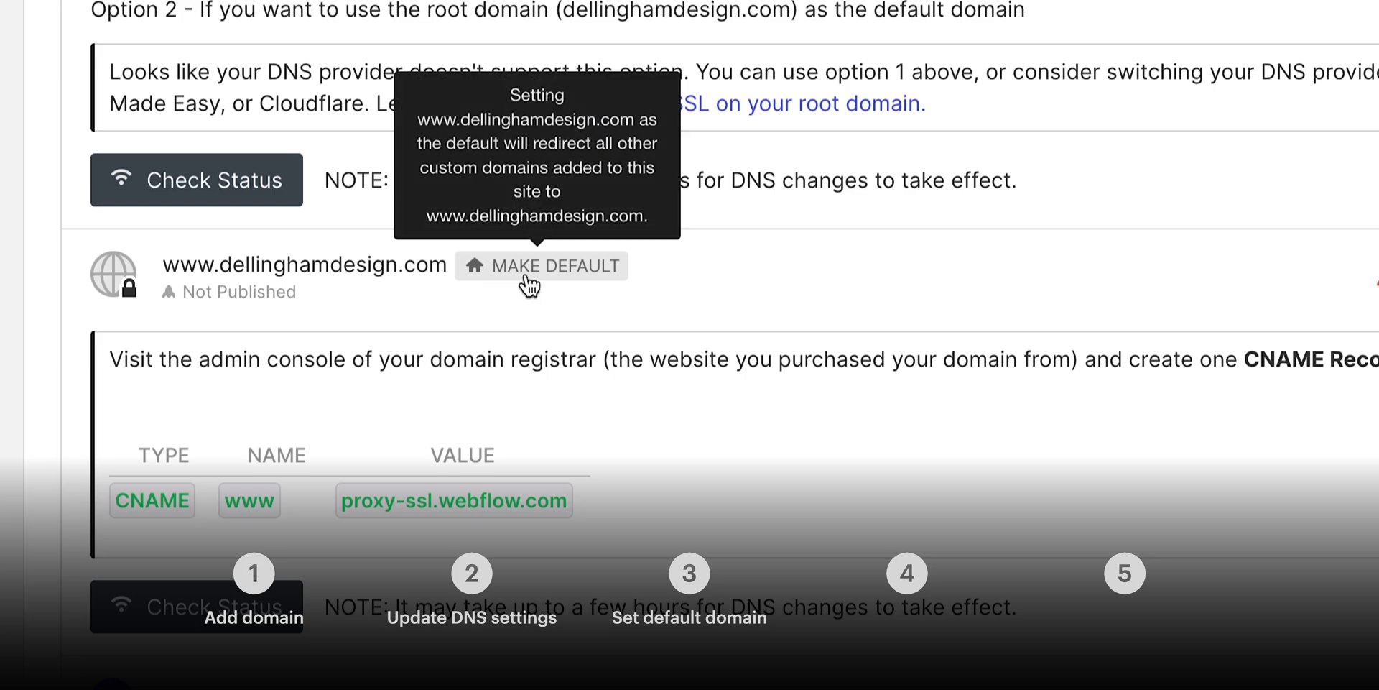
pyautogui.click(530, 284)
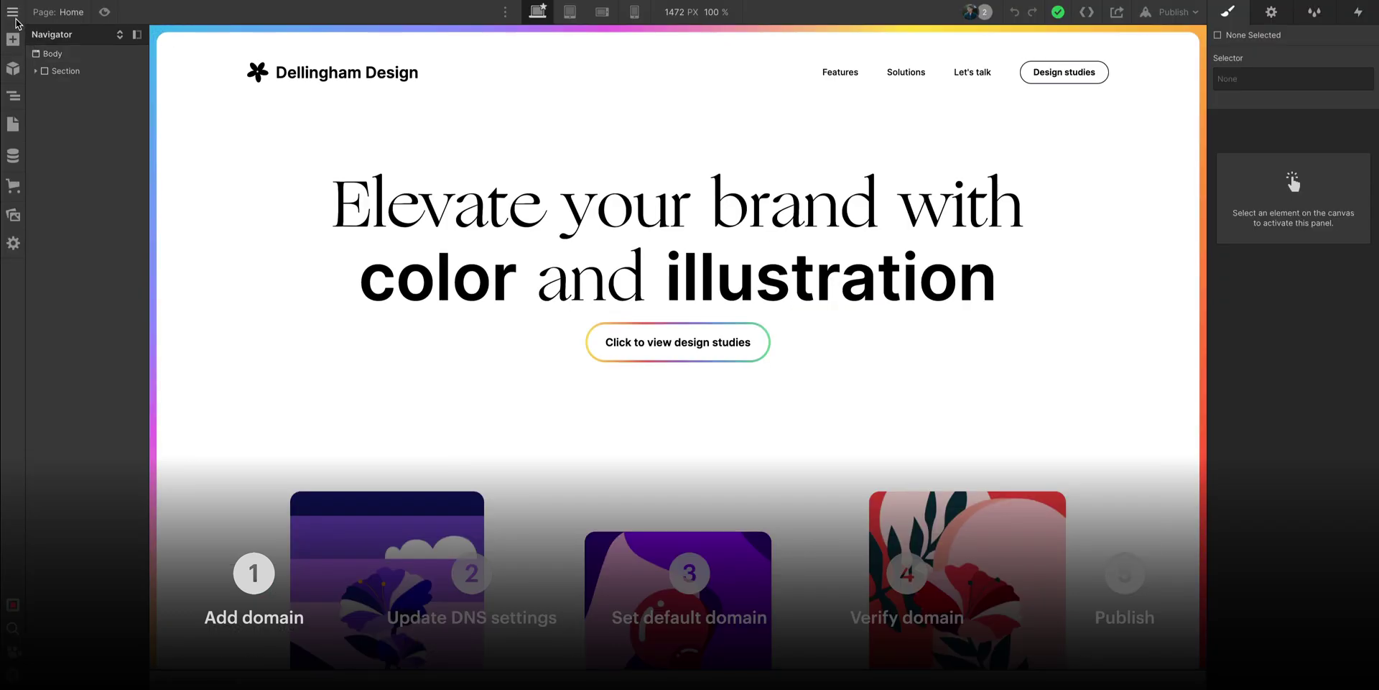
# - Open the project's settings from the Webflow menu and go to Publishing
pyautogui.moveTo(20, 22)
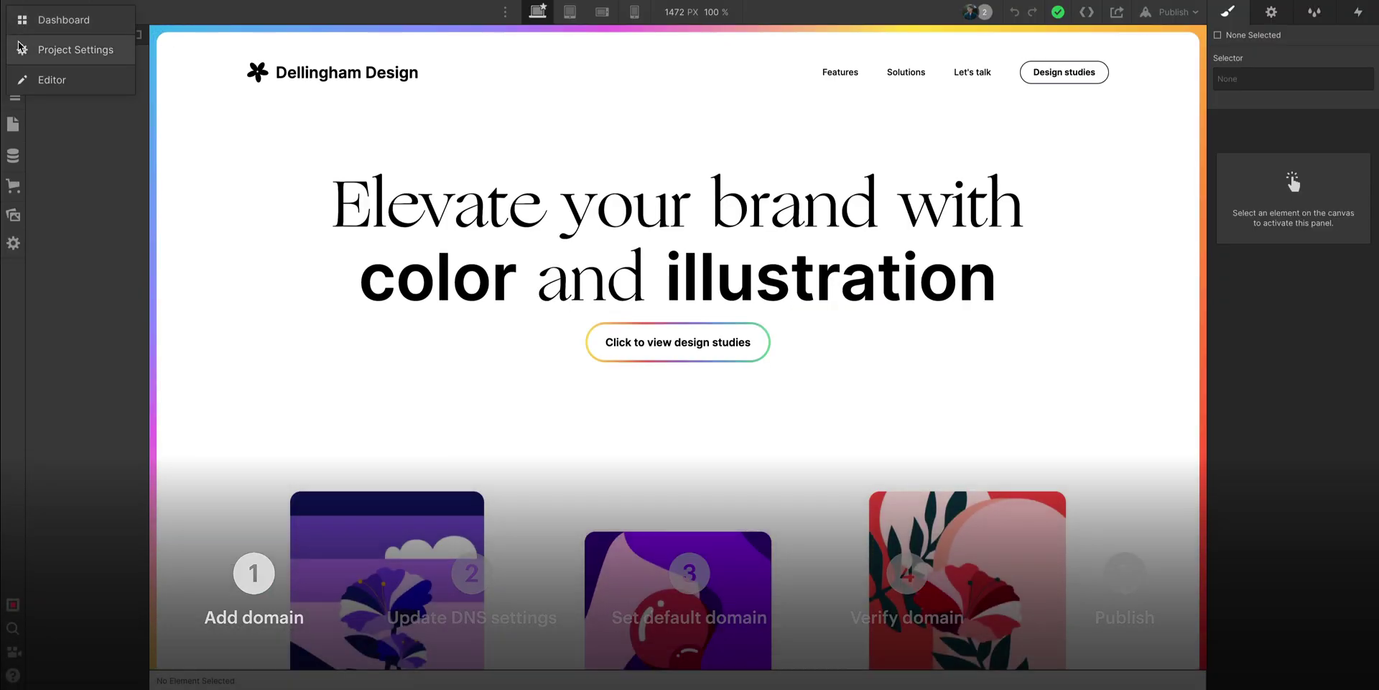
pyautogui.click(21, 49)
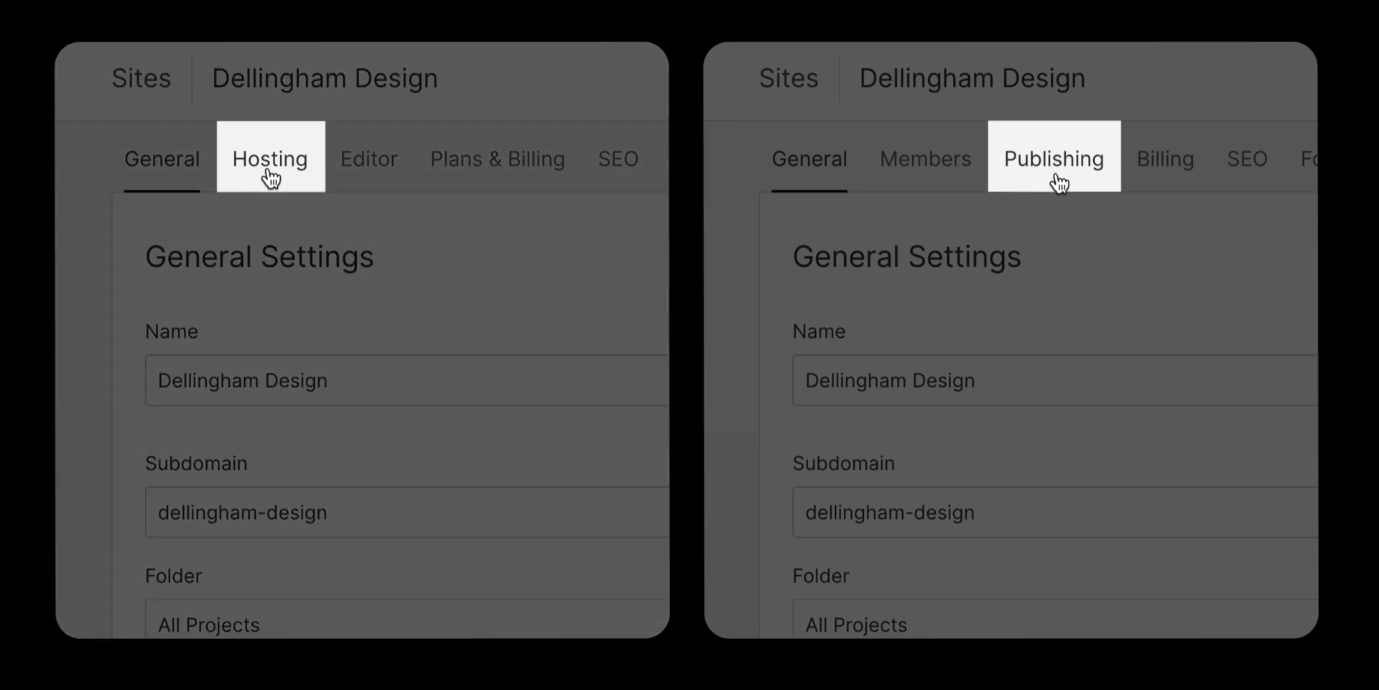
pyautogui.click(1059, 183)
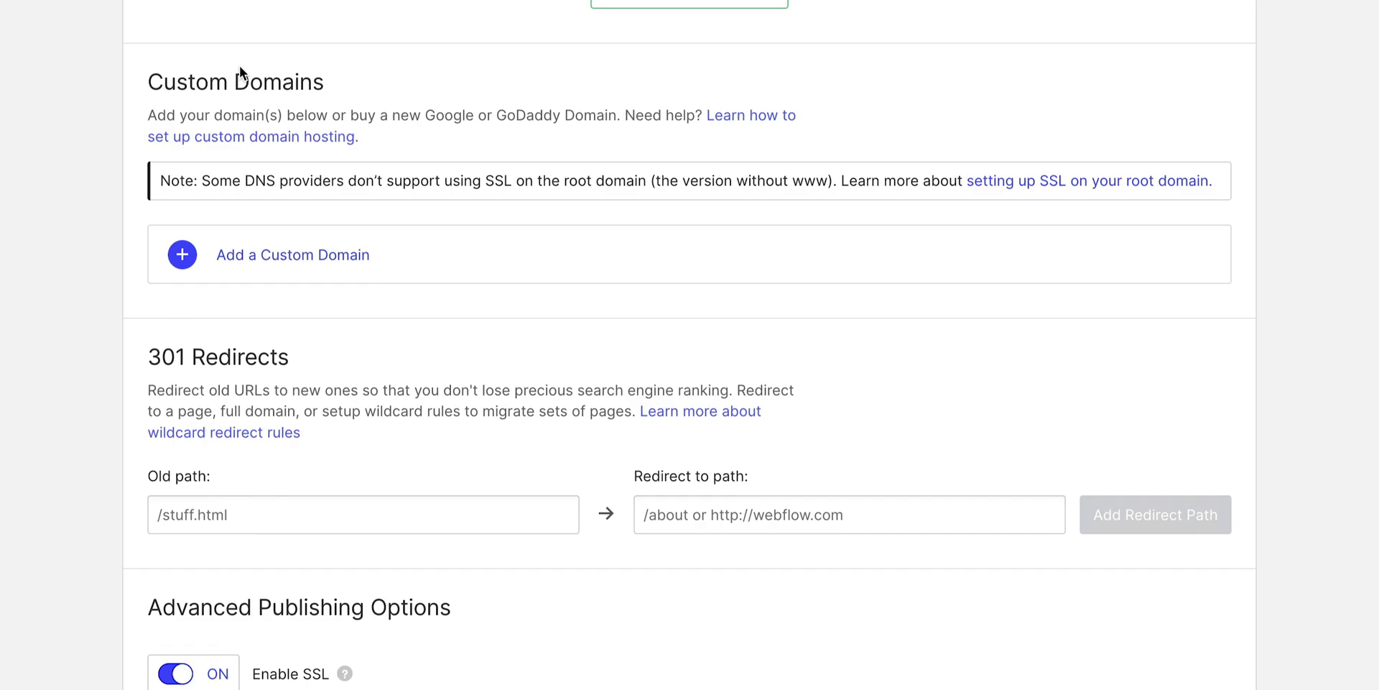
# - Add dellinghamdesign.com as an existing custom domain under Custom Domains
pyautogui.scroll(-1, 355, 159)
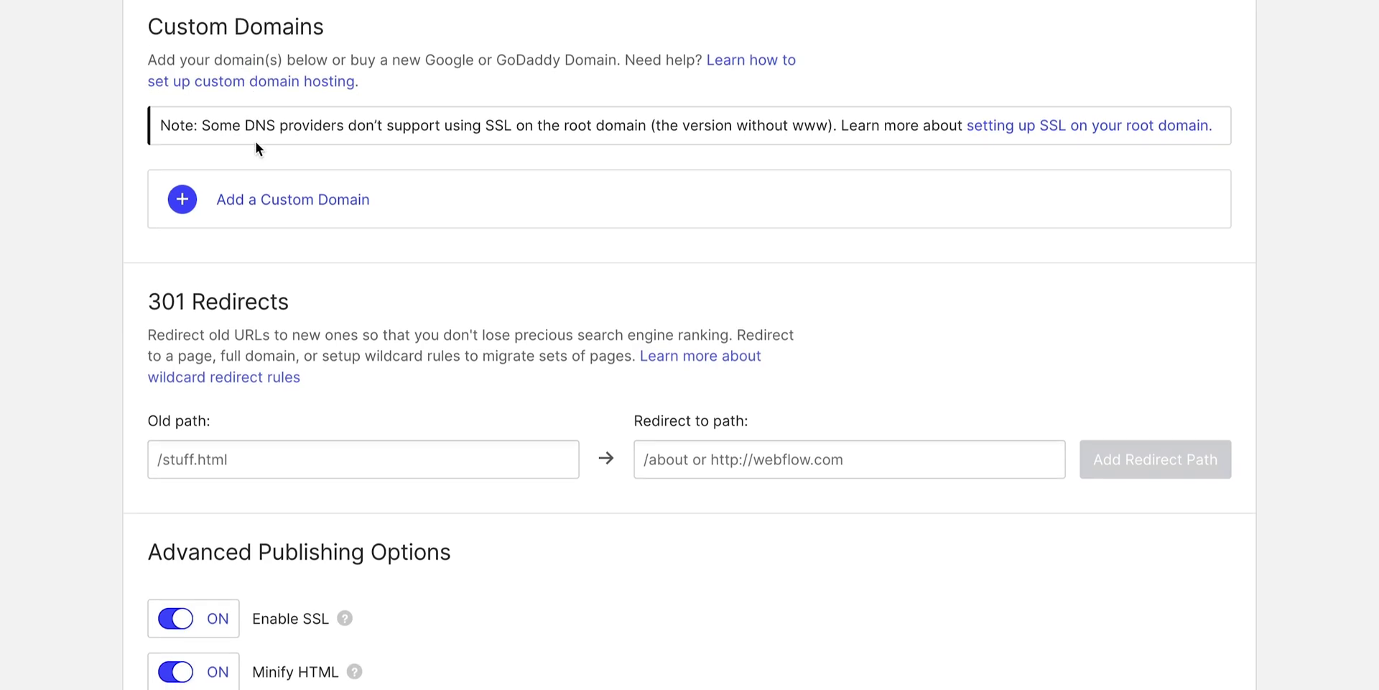
pyautogui.click(266, 199)
pyautogui.click(294, 256)
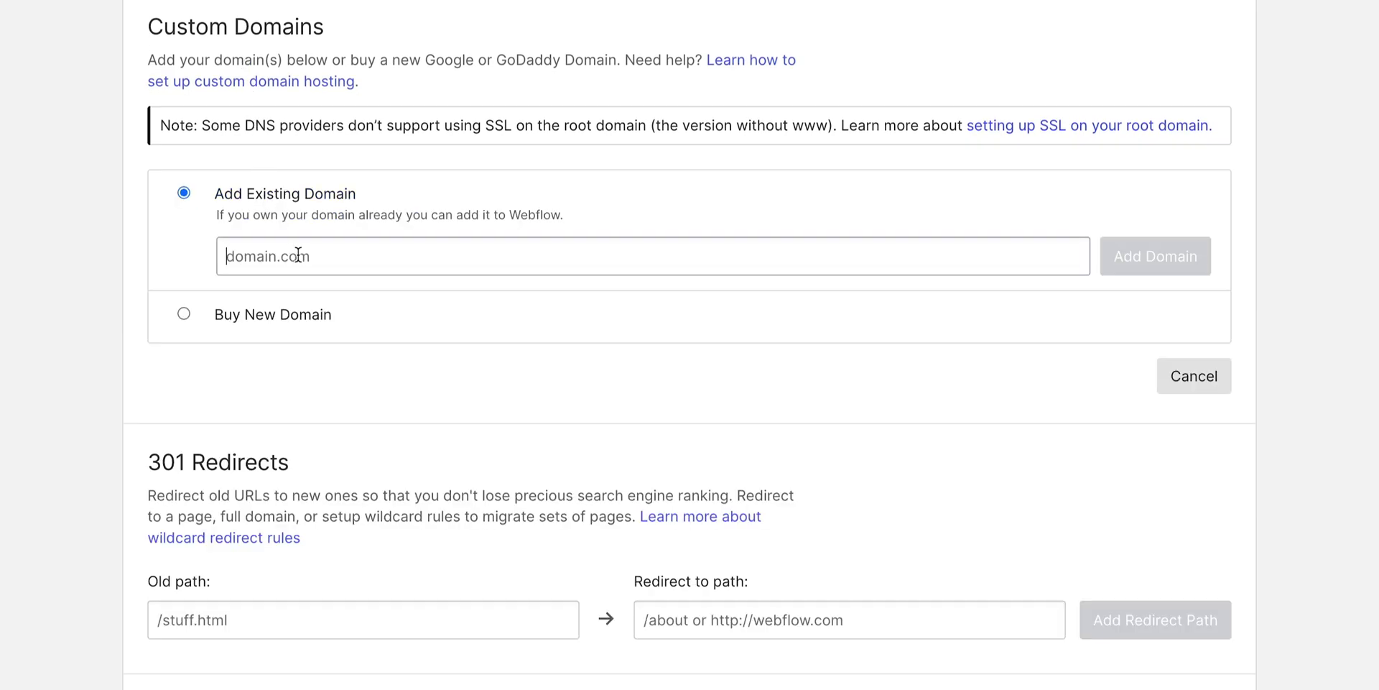
pyautogui.write('dellinghamdesign.com')
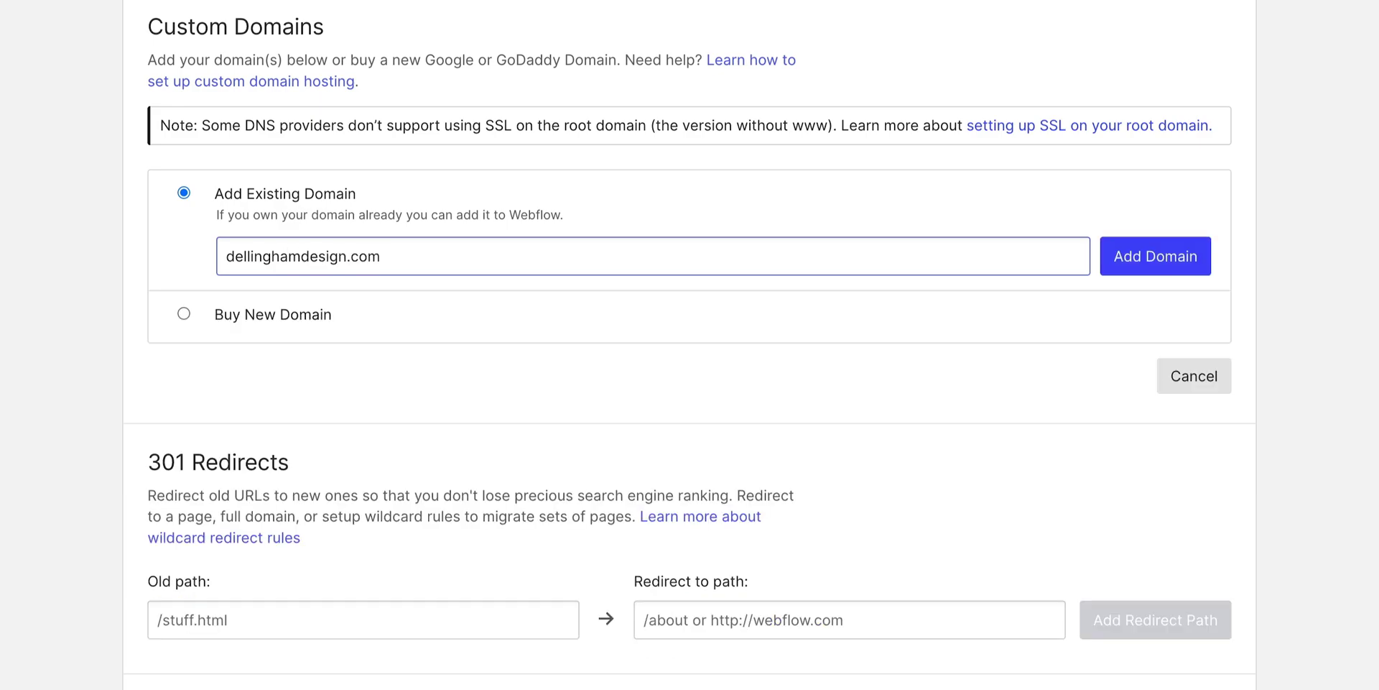
pyautogui.click(1160, 280)
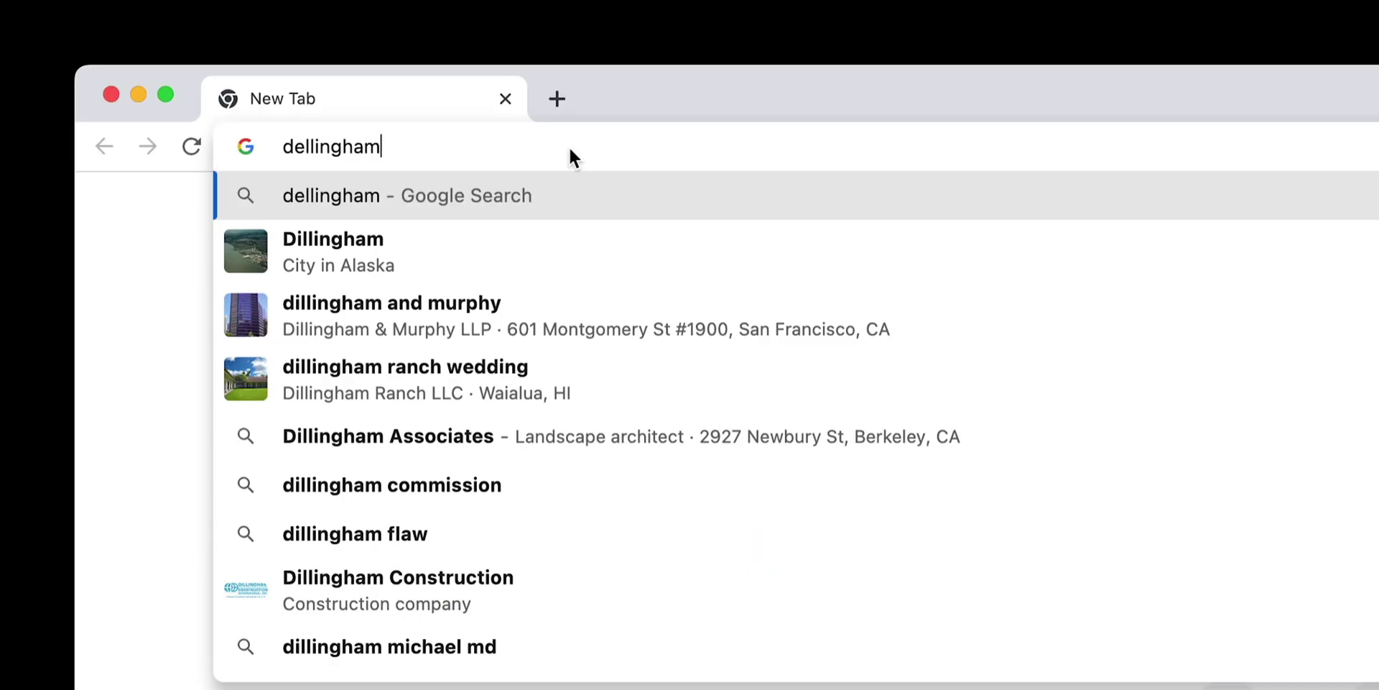
# - Reload dellinghamdesign.com and choose MANAGE for that domain on the Namecheap dashboard
pyautogui.write('design.com')
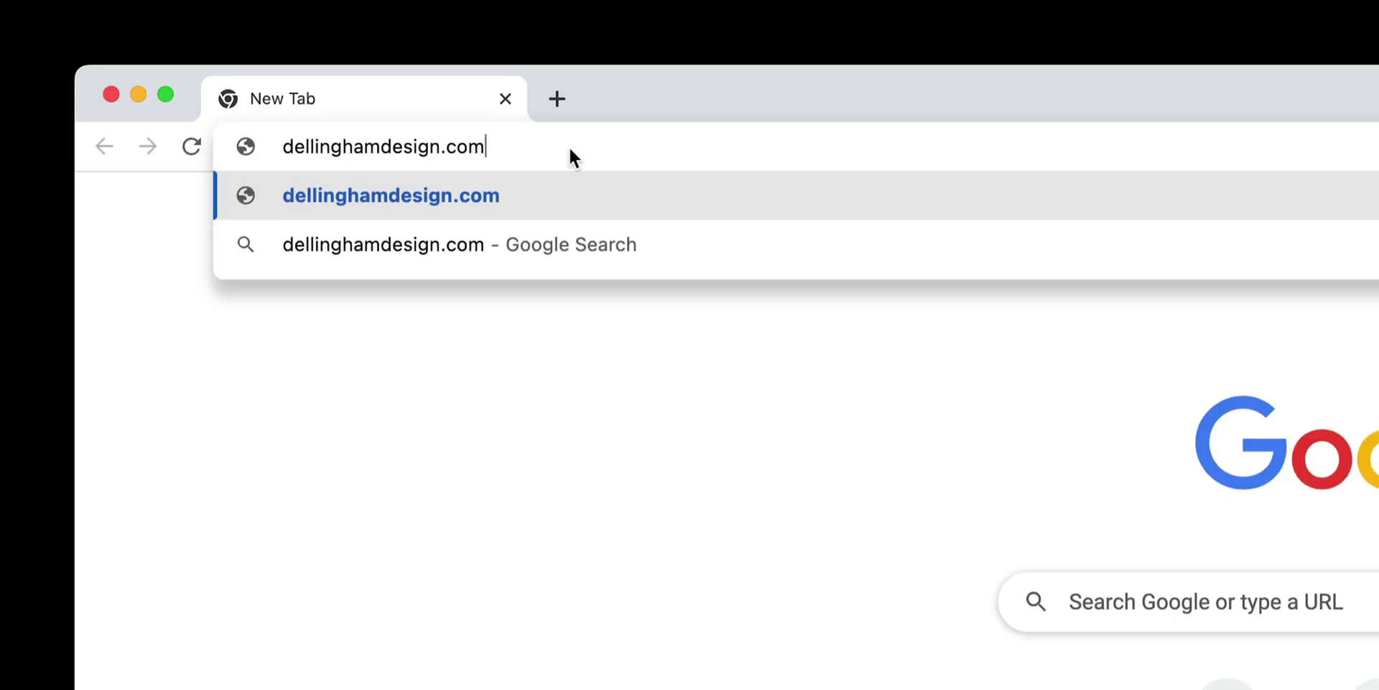
pyautogui.press('Return')
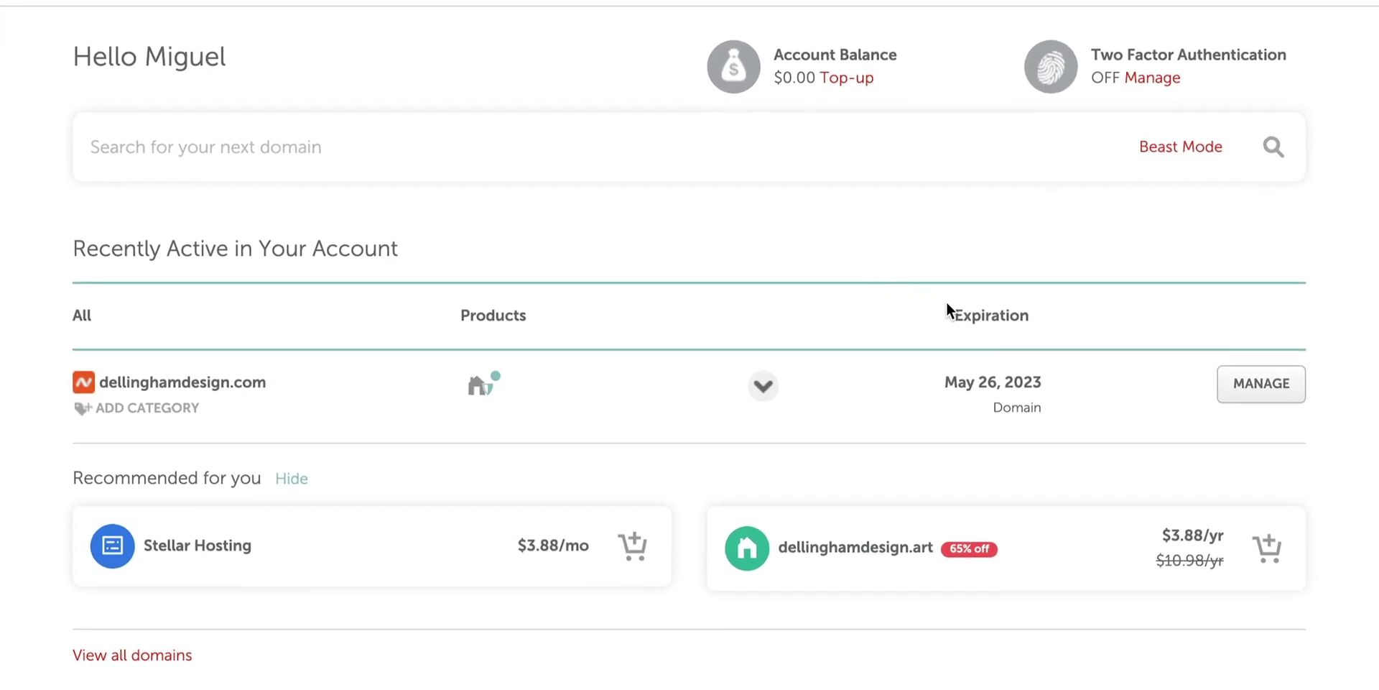
pyautogui.click(1256, 400)
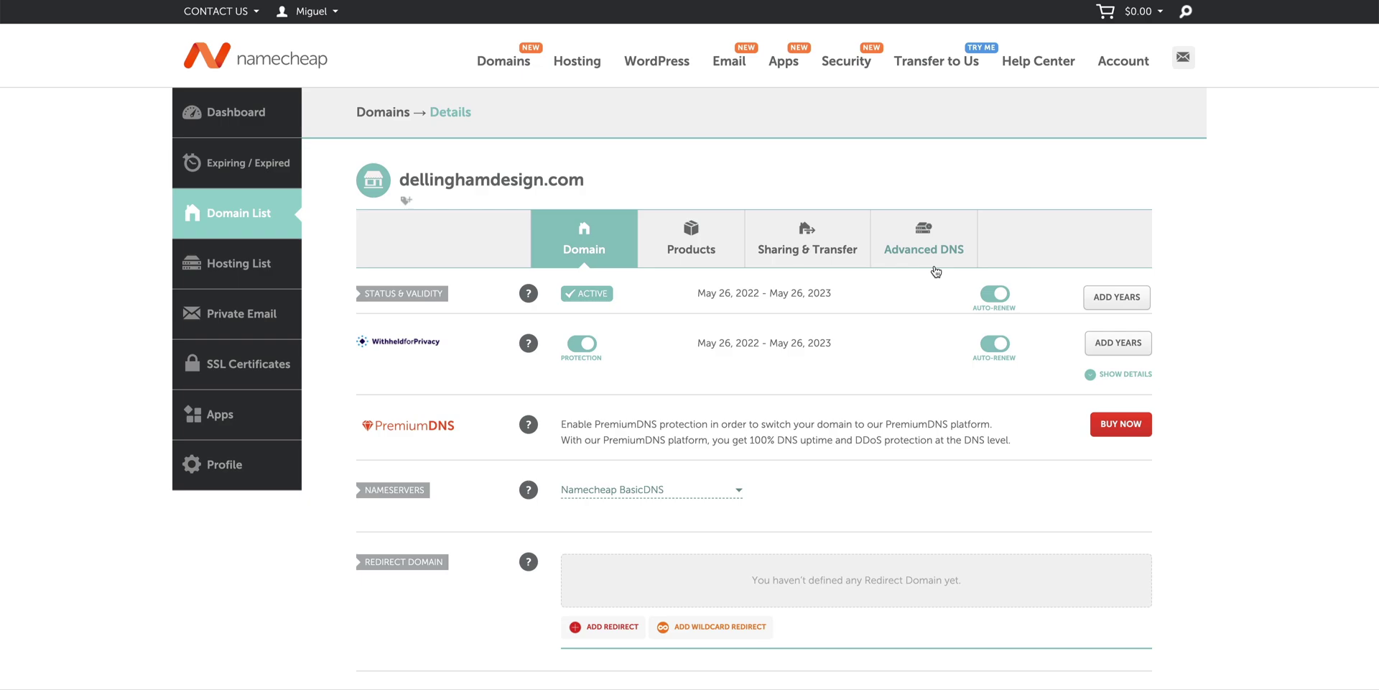
# - Show Advanced DNS and screenshot the old A @ 192.158.1.38 and CNAME www records
pyautogui.click(933, 267)
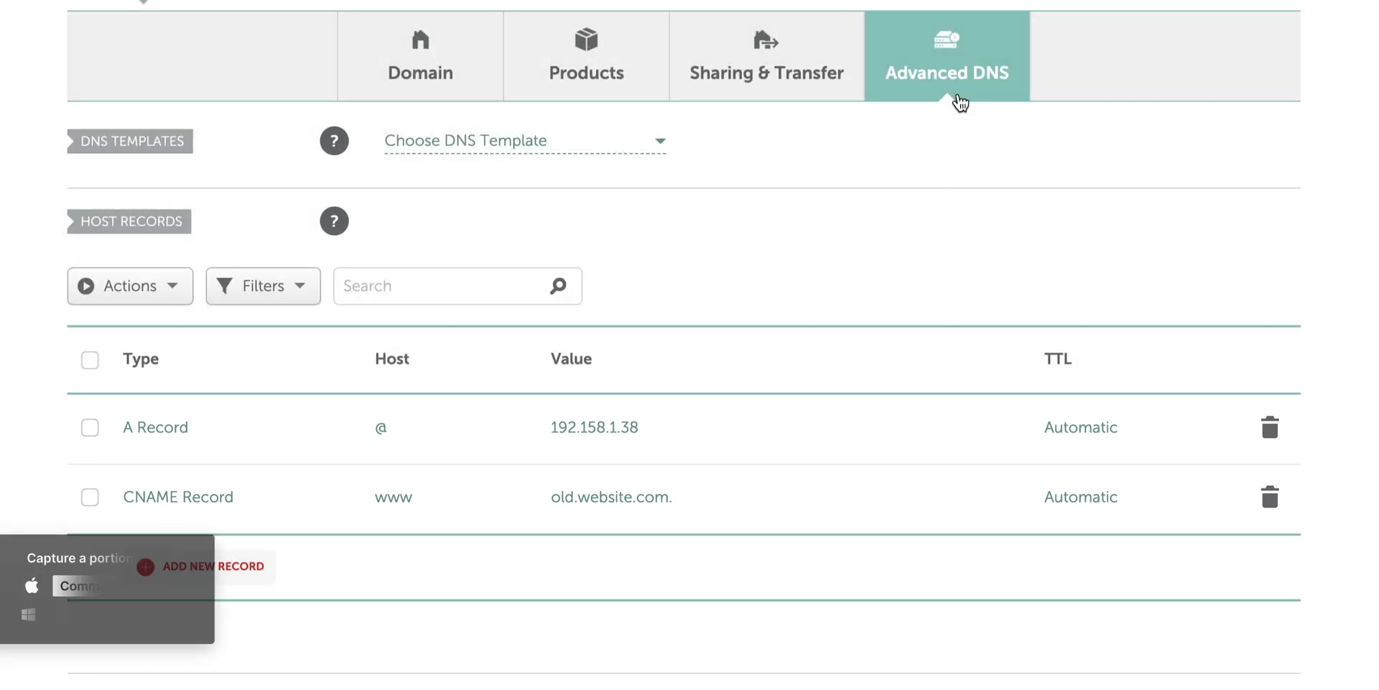
pyautogui.press('super+shift+4')
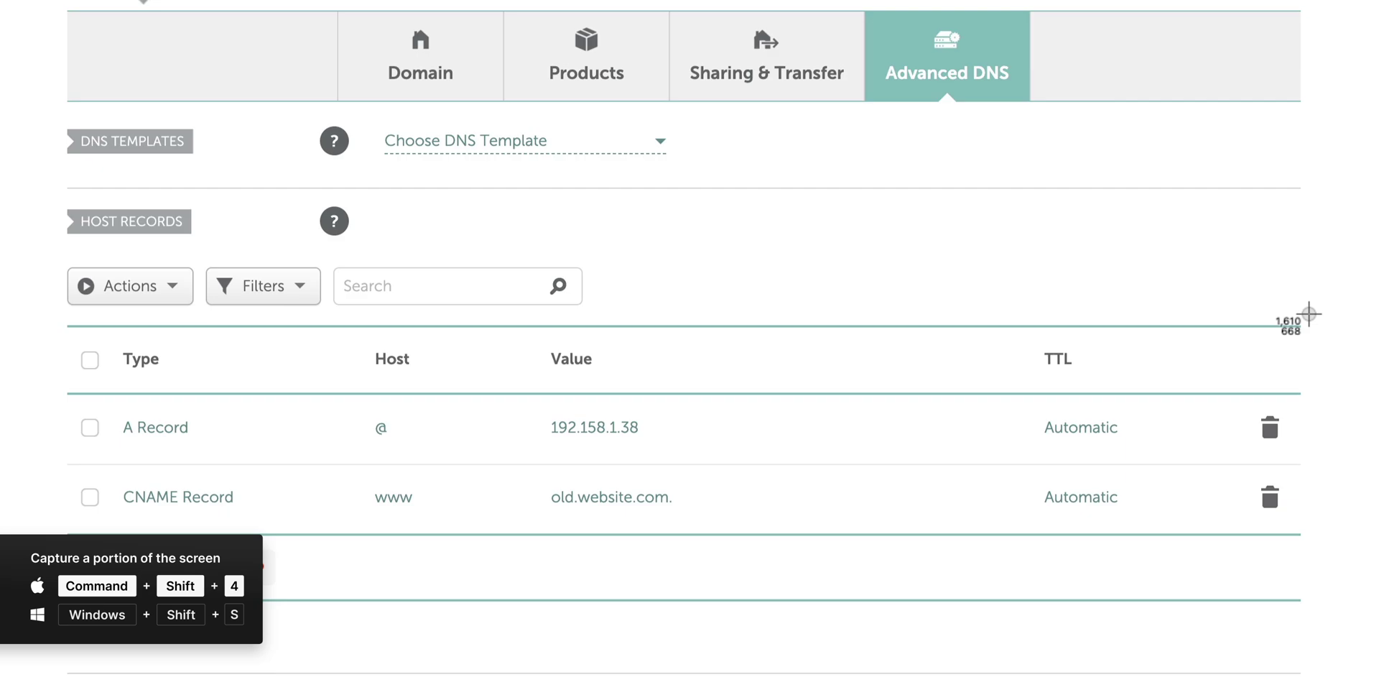
pyautogui.moveTo(1307, 314); pyautogui.dragTo(63, 601)
# - Screenshot the host records again, then delete the old A and CNAME records, confirming each
pyautogui.press('super+shift+4')
pyautogui.moveTo(1306, 314); pyautogui.dragTo(62, 601)
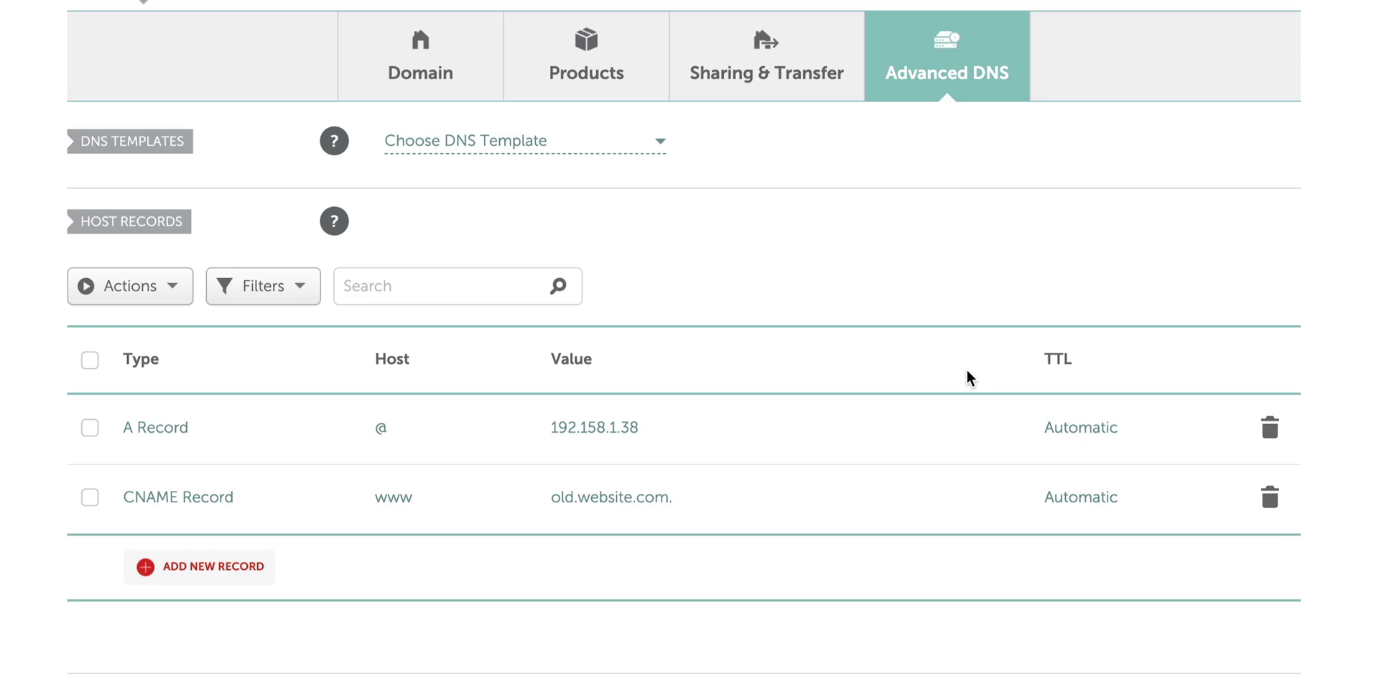
pyautogui.click(1270, 431)
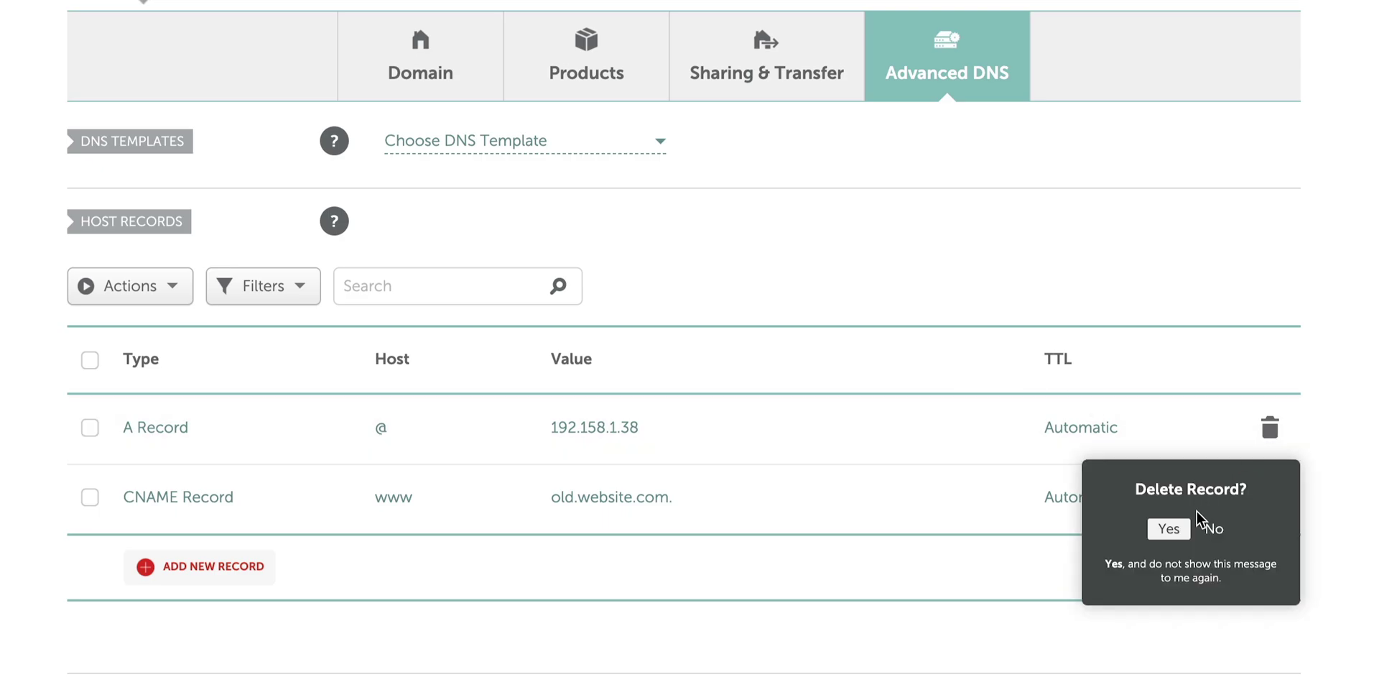
pyautogui.click(1178, 529)
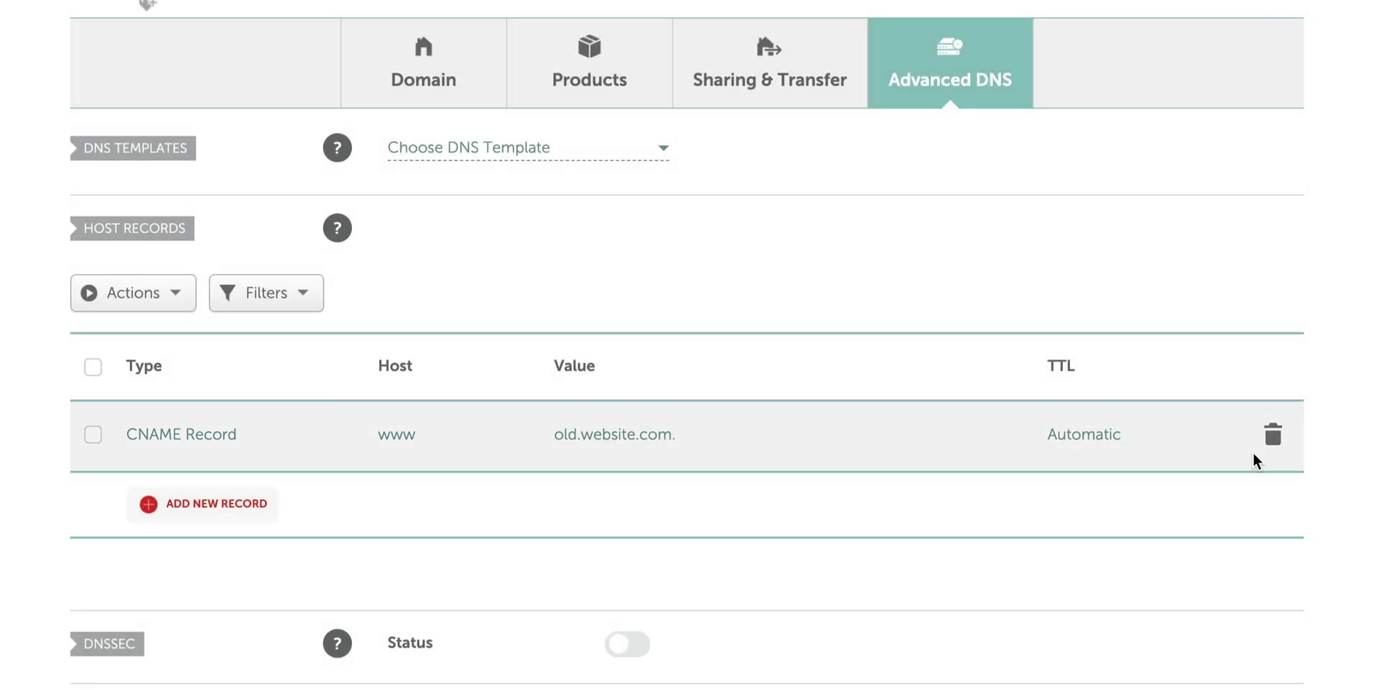
pyautogui.click(1269, 440)
pyautogui.click(1178, 537)
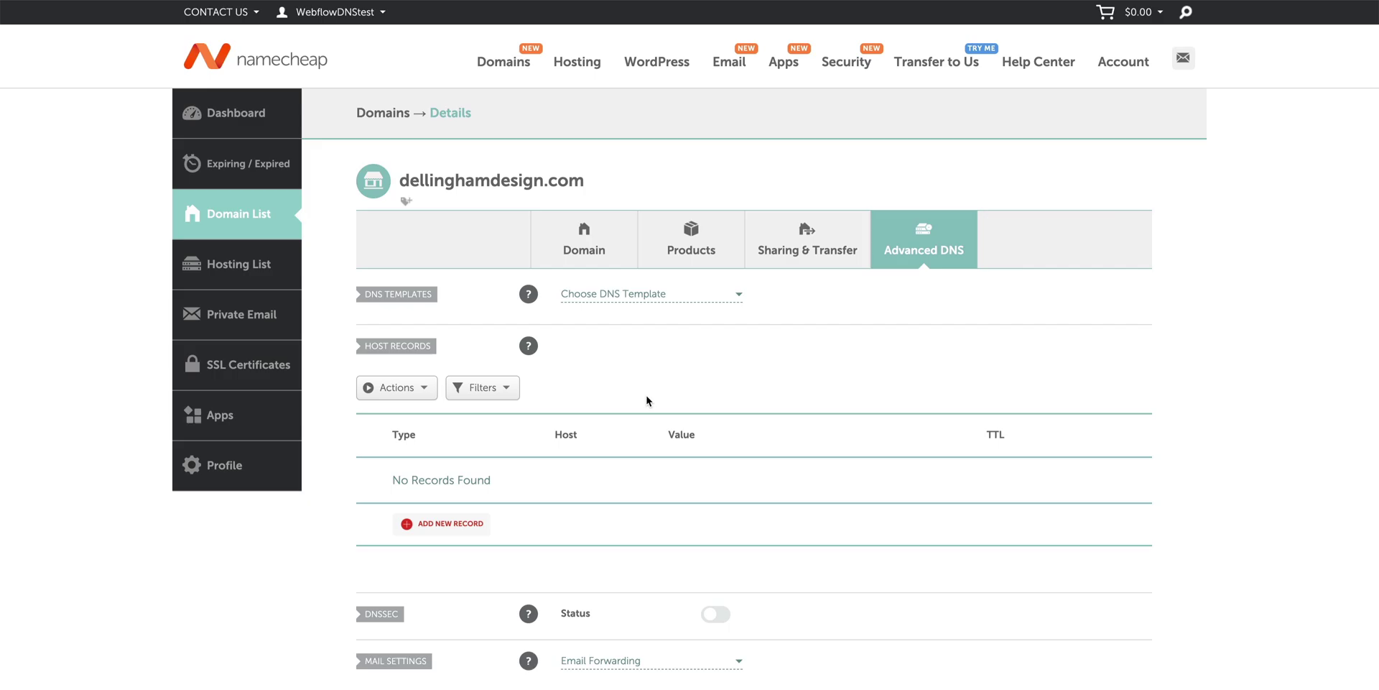
# - Add and save an A record with host @ and value 75.2.70.75 copied from Webflow
pyautogui.click(480, 532)
pyautogui.scroll(-4, 481, 532)
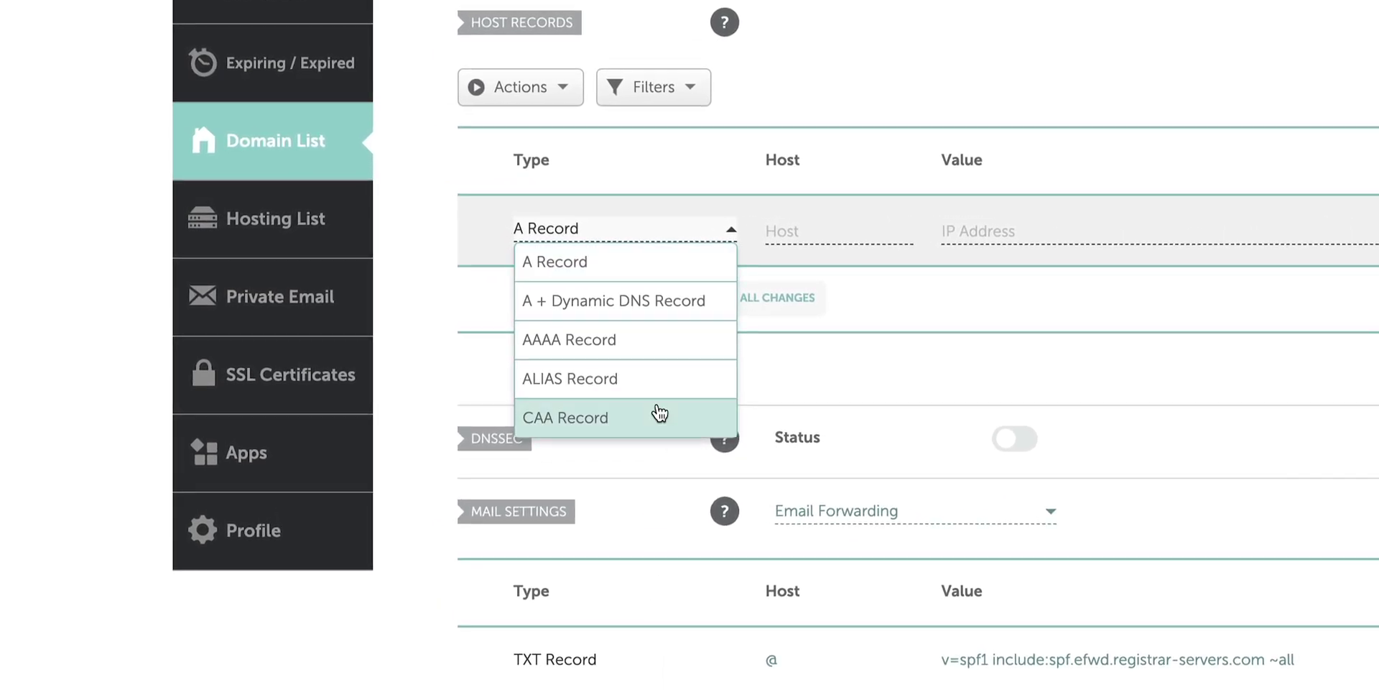
pyautogui.click(672, 276)
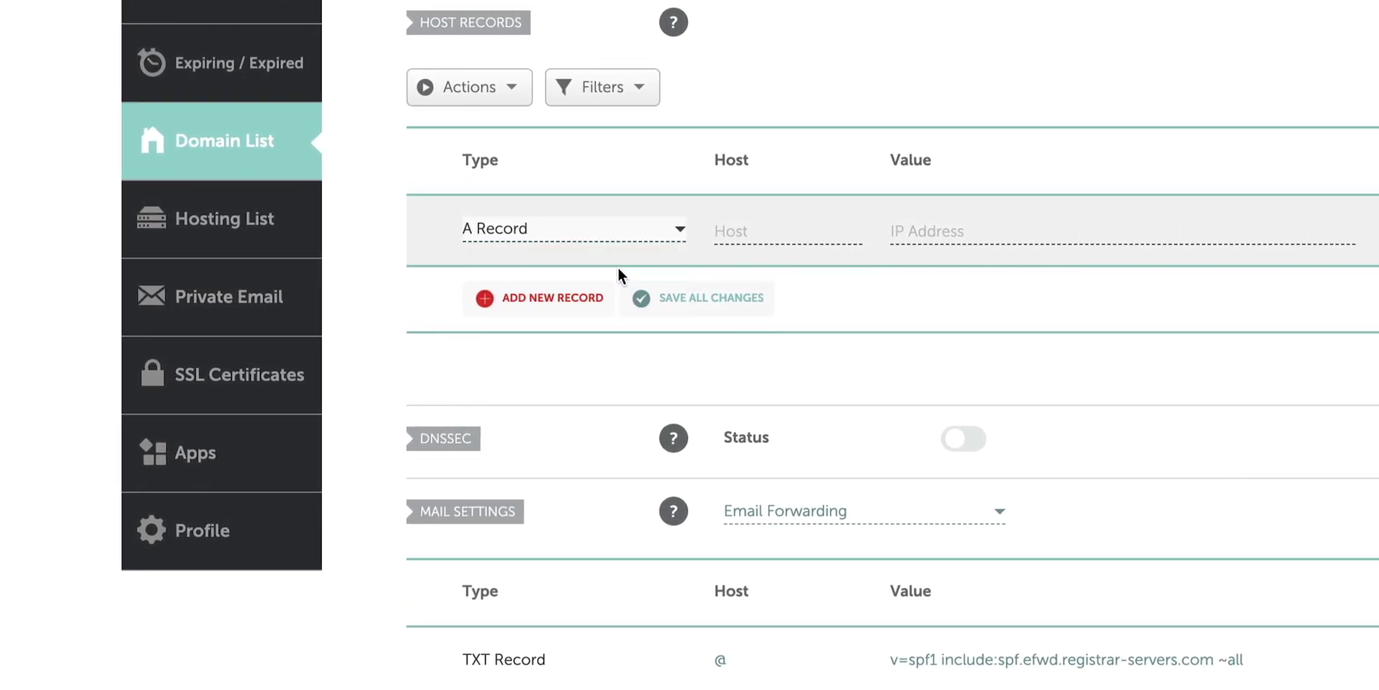
pyautogui.click(464, 234)
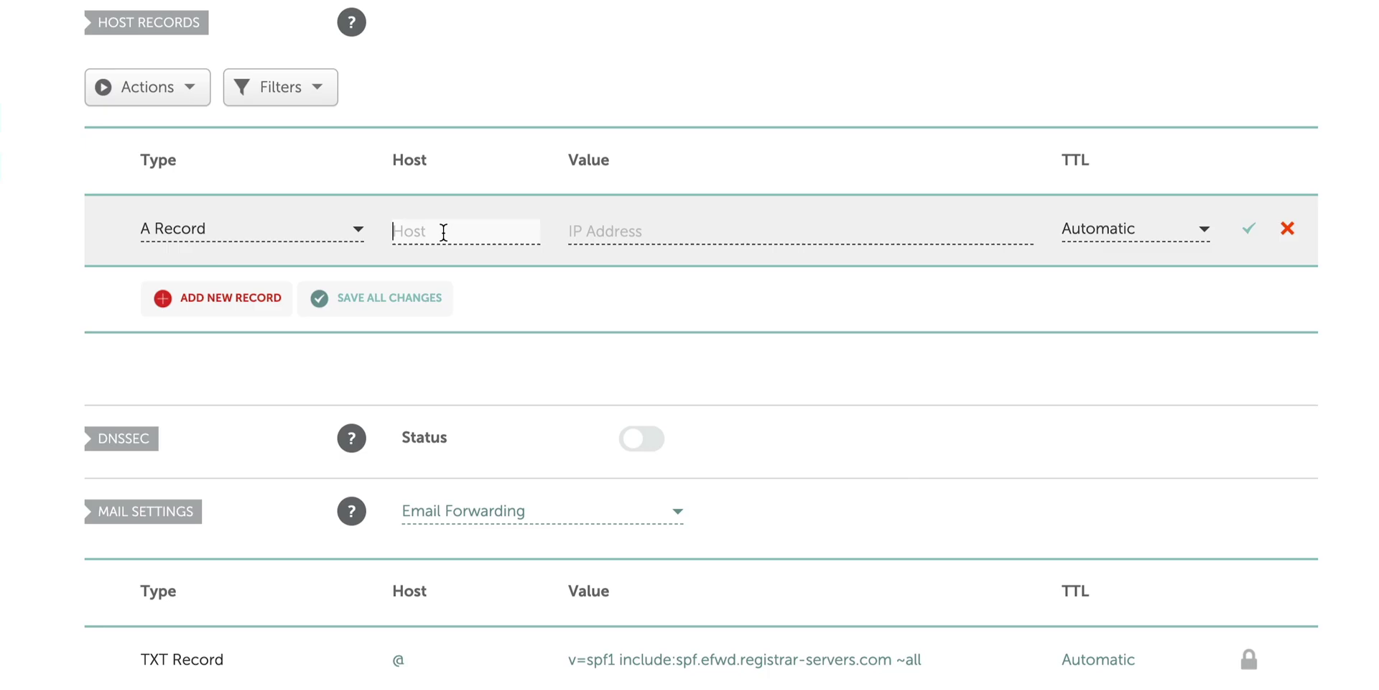
pyautogui.write('@')
pyautogui.click(577, 232)
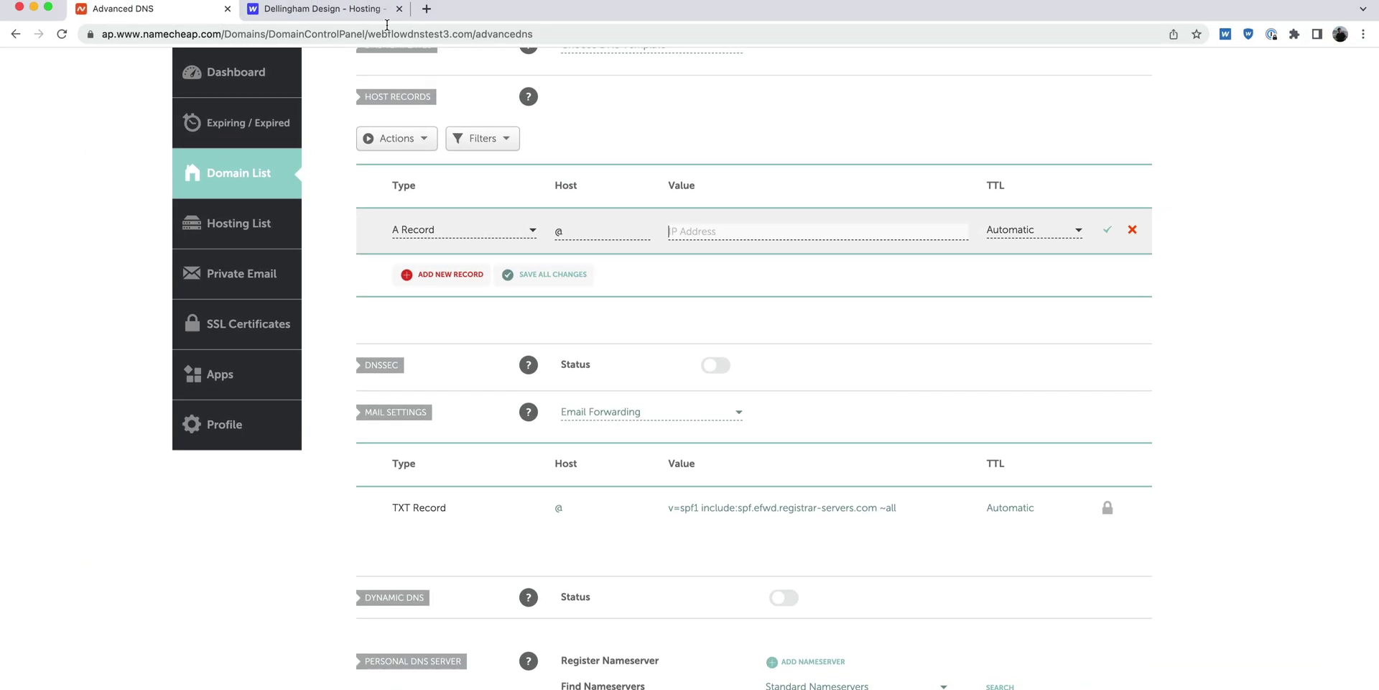
pyautogui.click(378, 16)
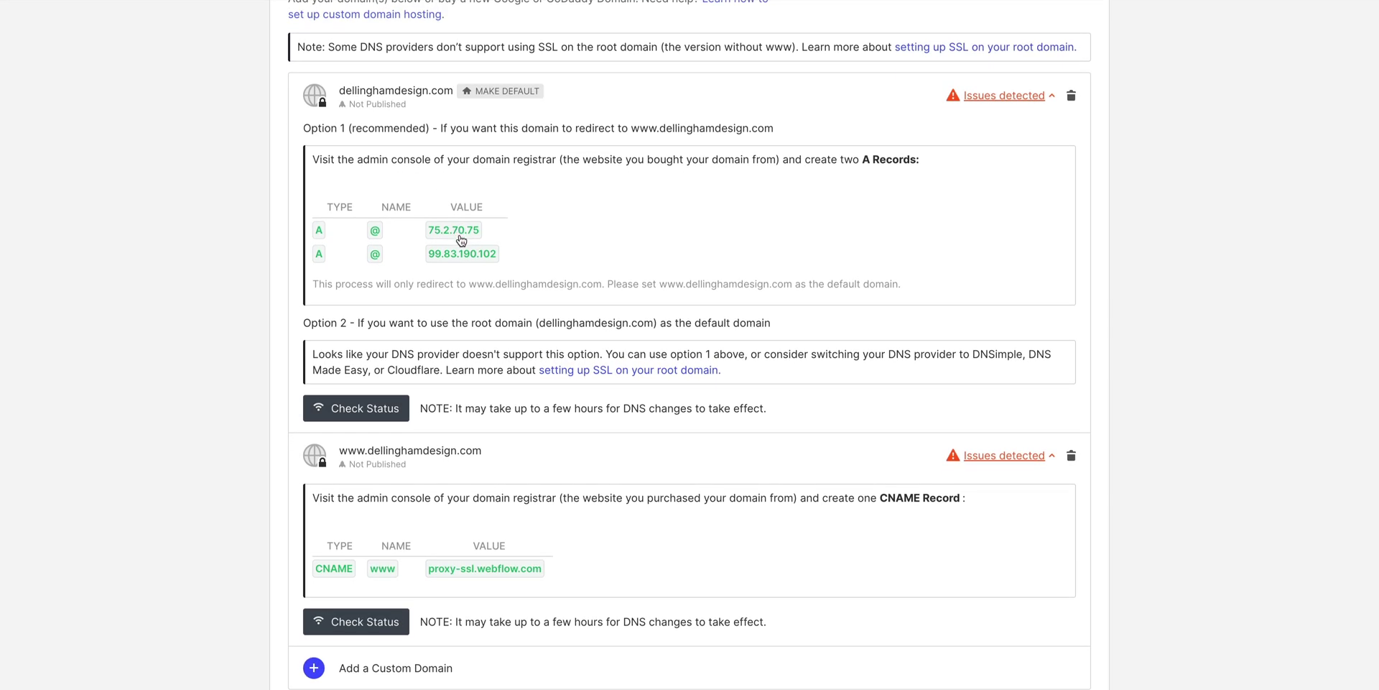
pyautogui.click(461, 240)
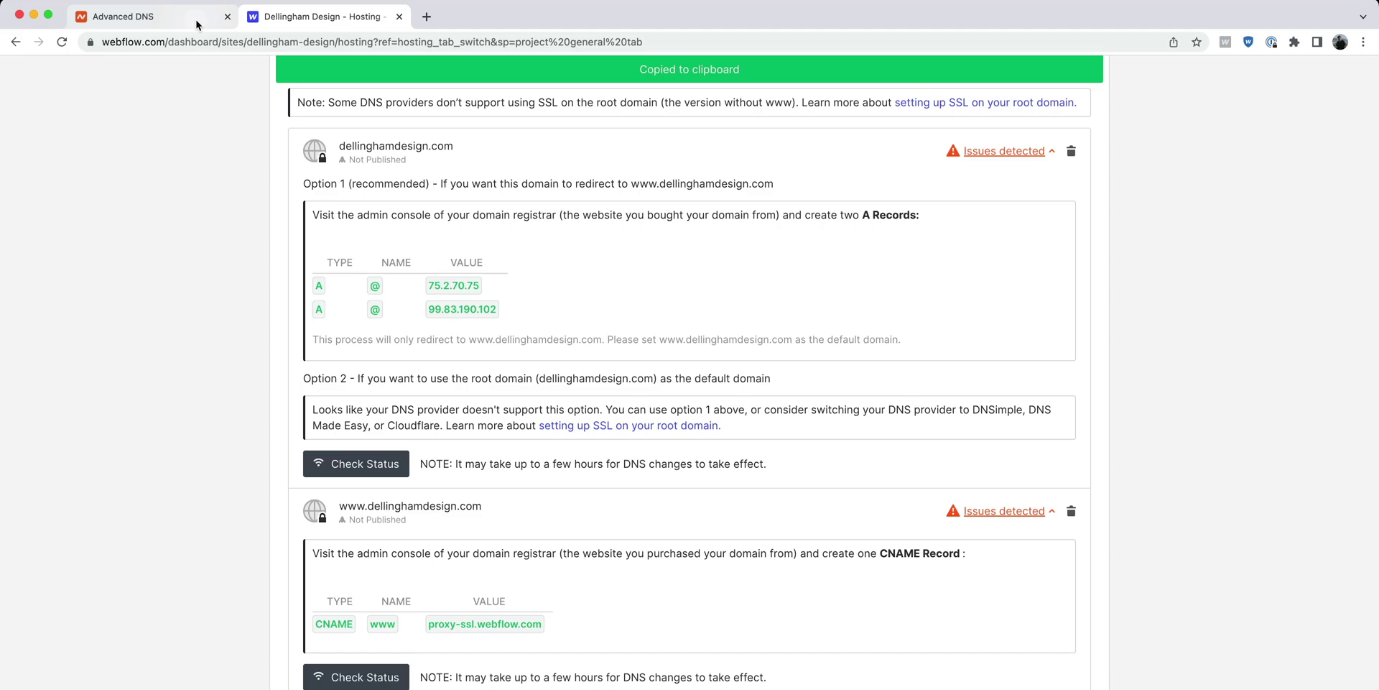
pyautogui.click(197, 25)
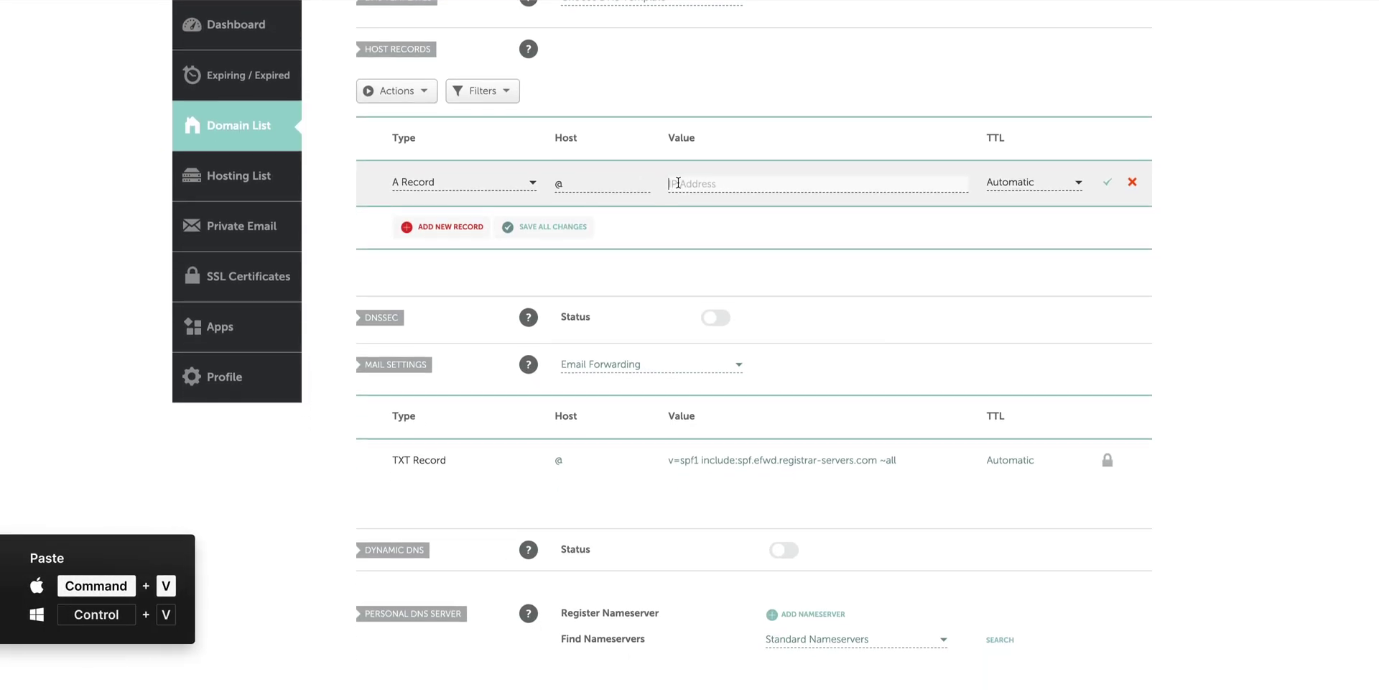
pyautogui.press('super+v')
pyautogui.click(711, 163)
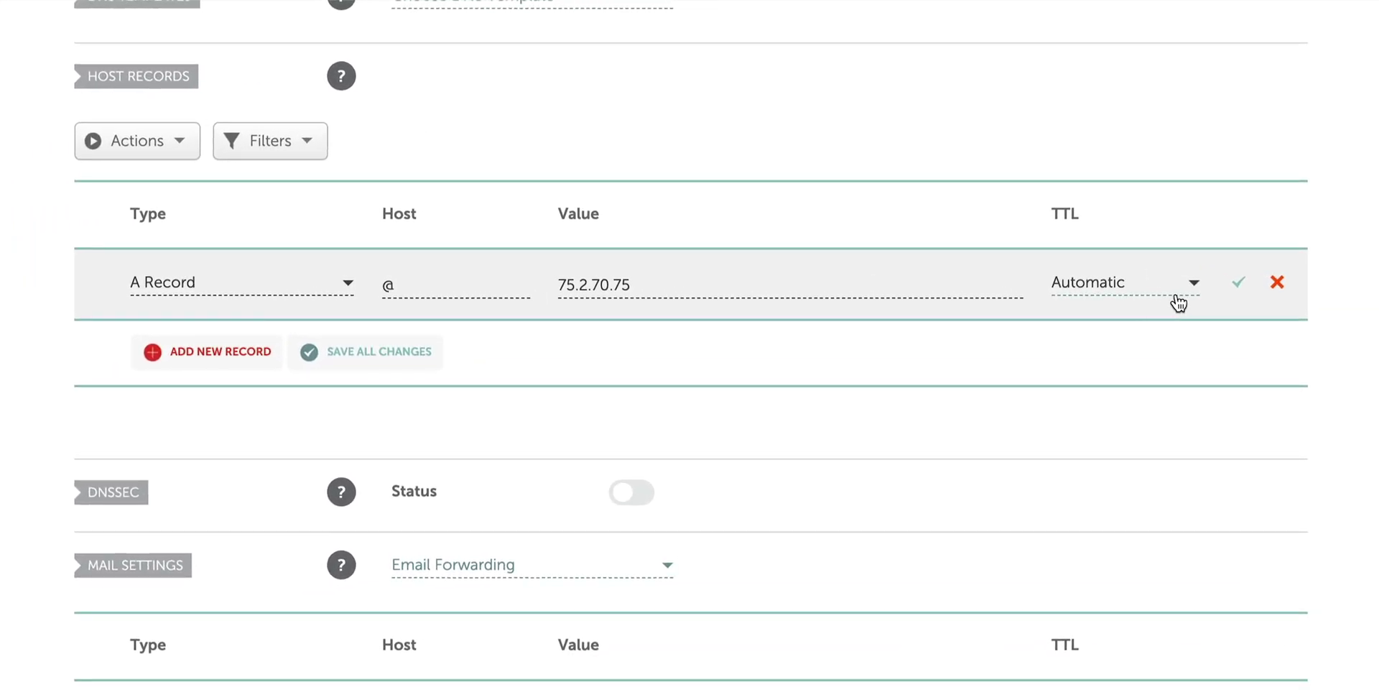
pyautogui.click(1239, 284)
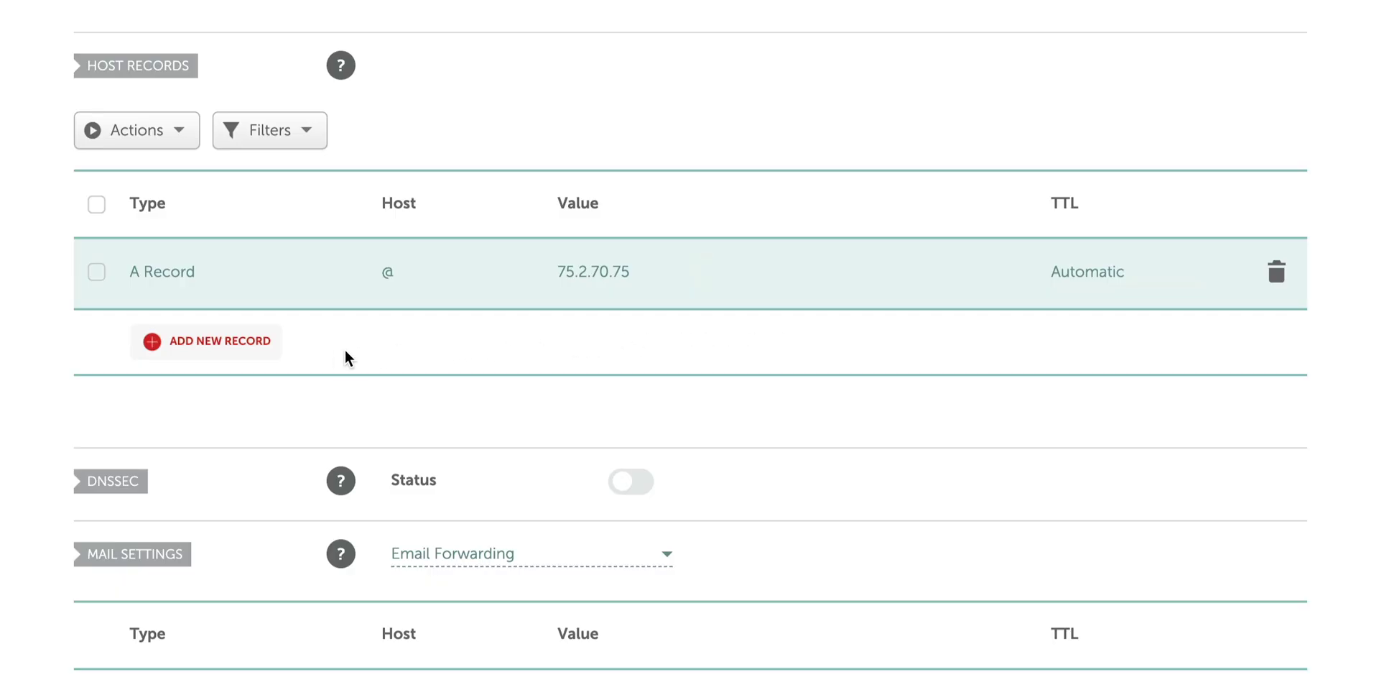
# - Add a second A record with host @ and value 99.83.190.102 copied from Webflow
pyautogui.click(273, 353)
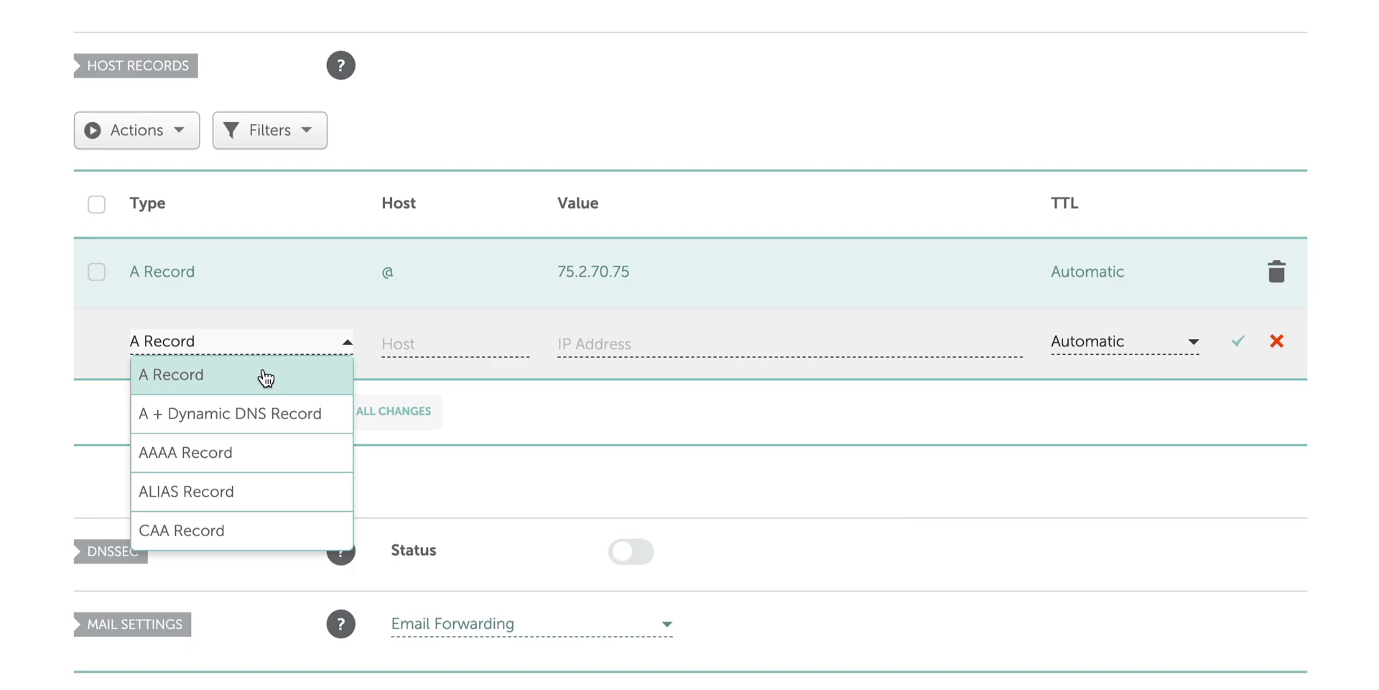
pyautogui.click(270, 370)
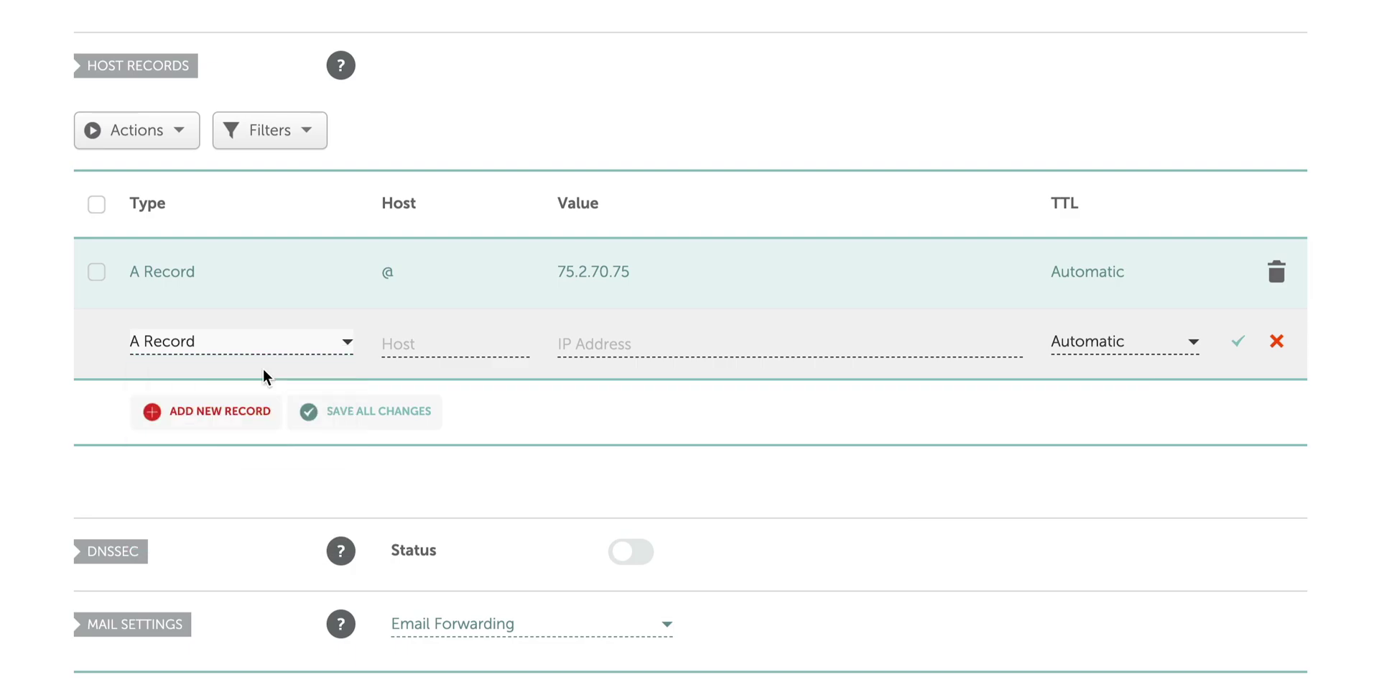
pyautogui.click(409, 343)
pyautogui.write('@')
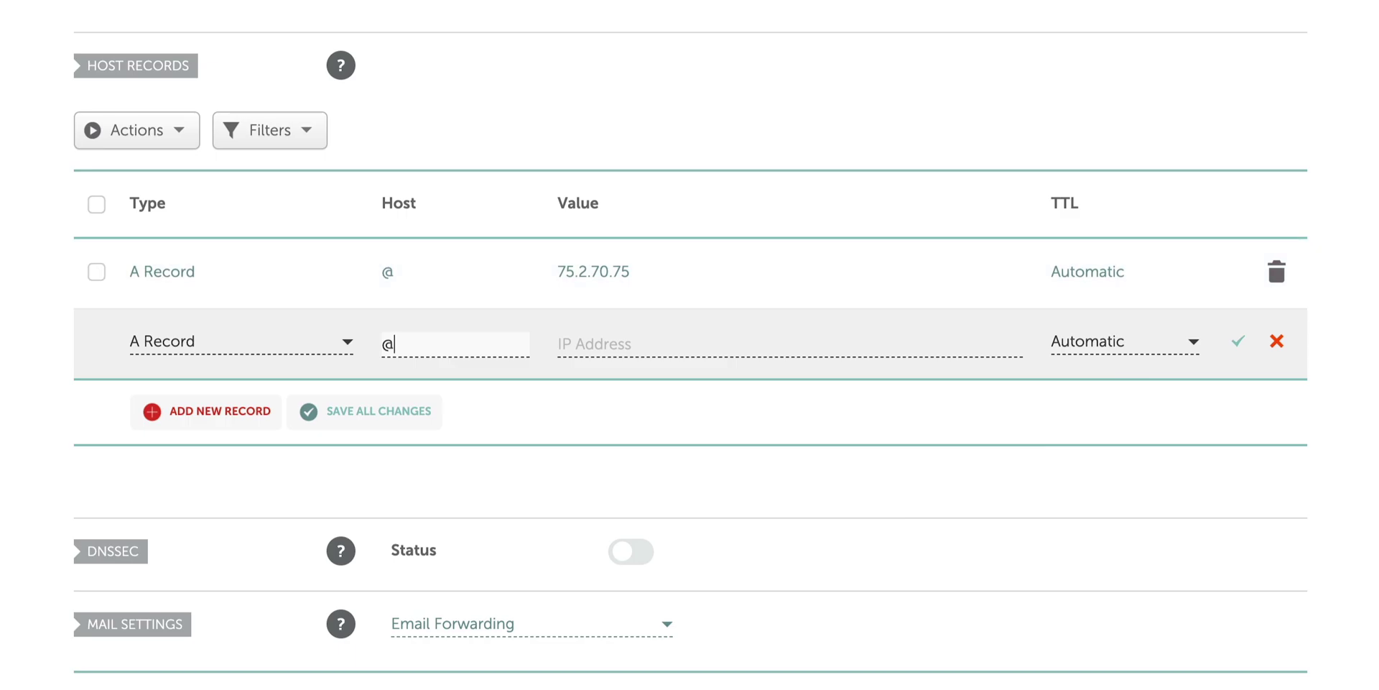
pyautogui.click(571, 359)
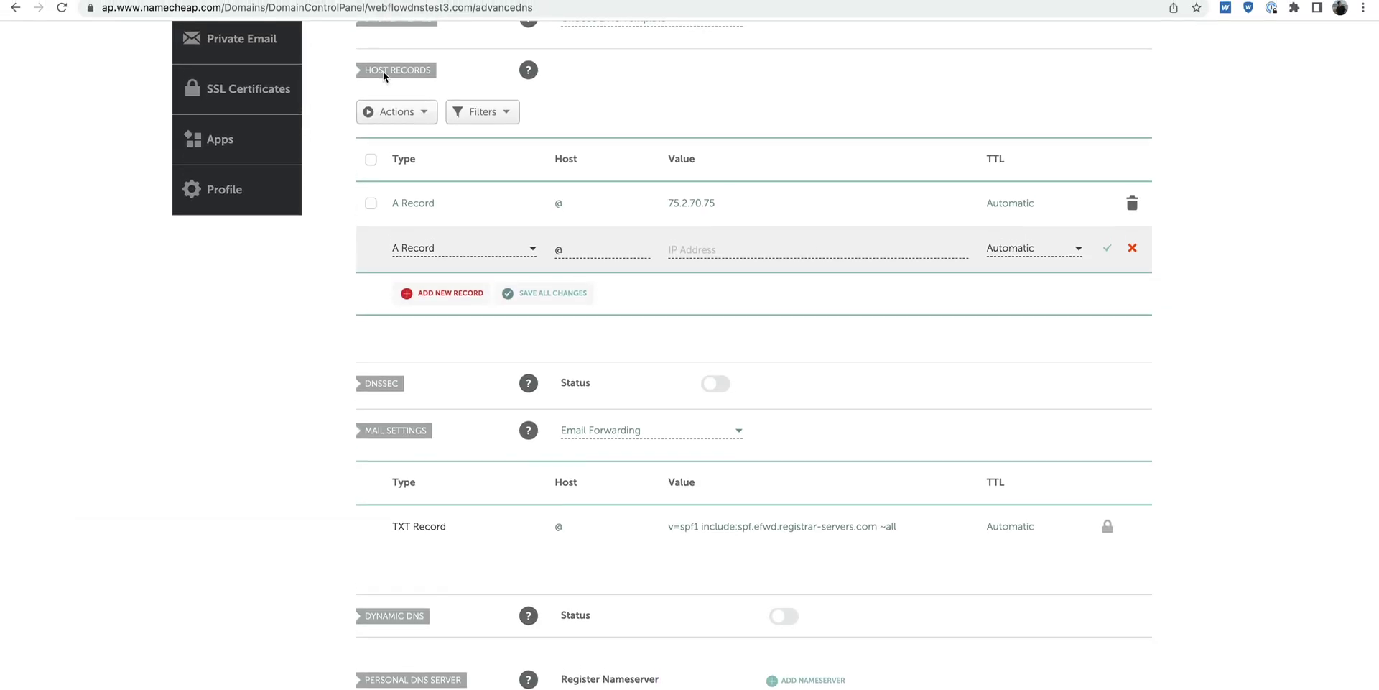
pyautogui.click(323, 9)
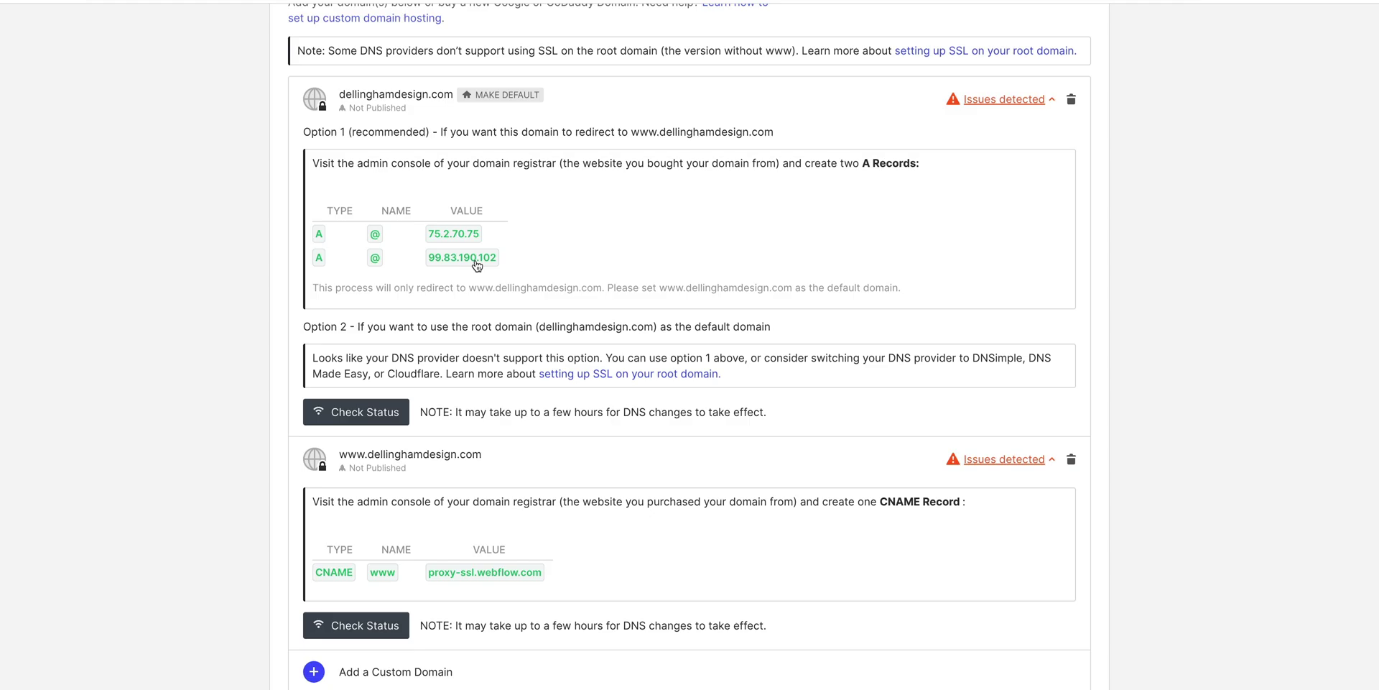
pyautogui.click(477, 260)
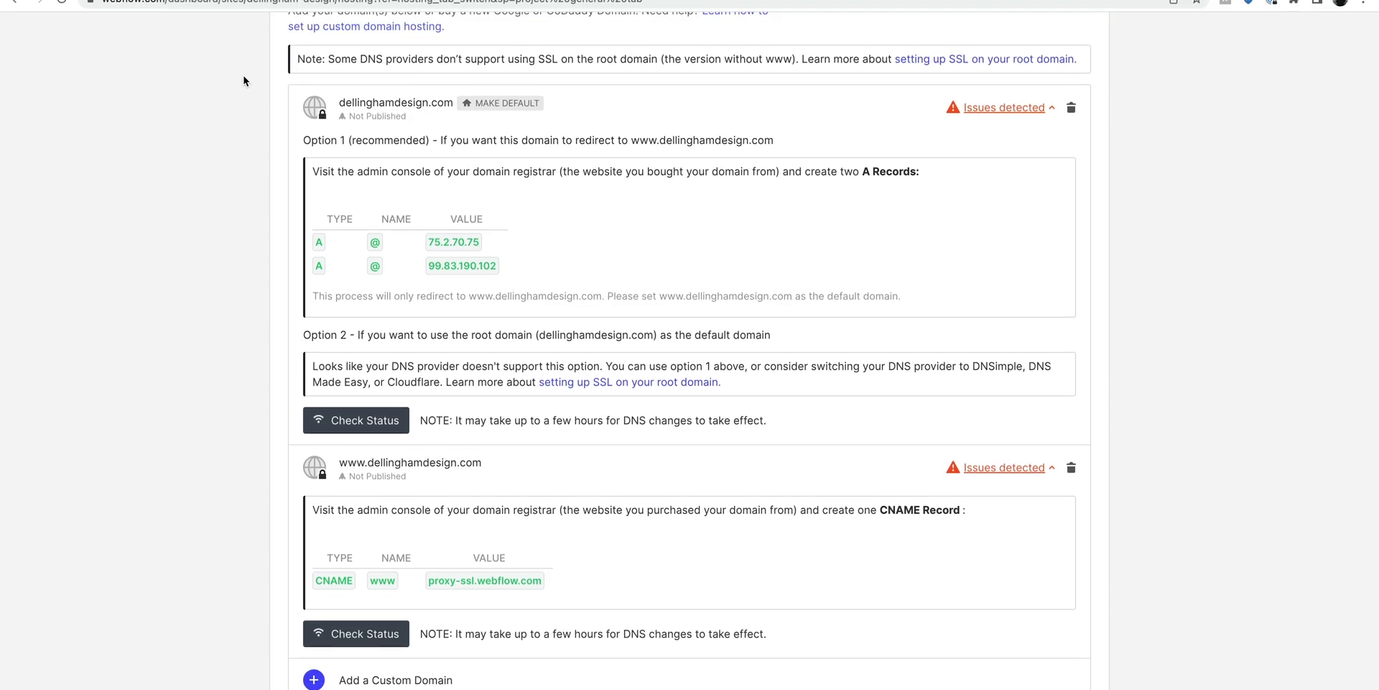
pyautogui.click(122, 15)
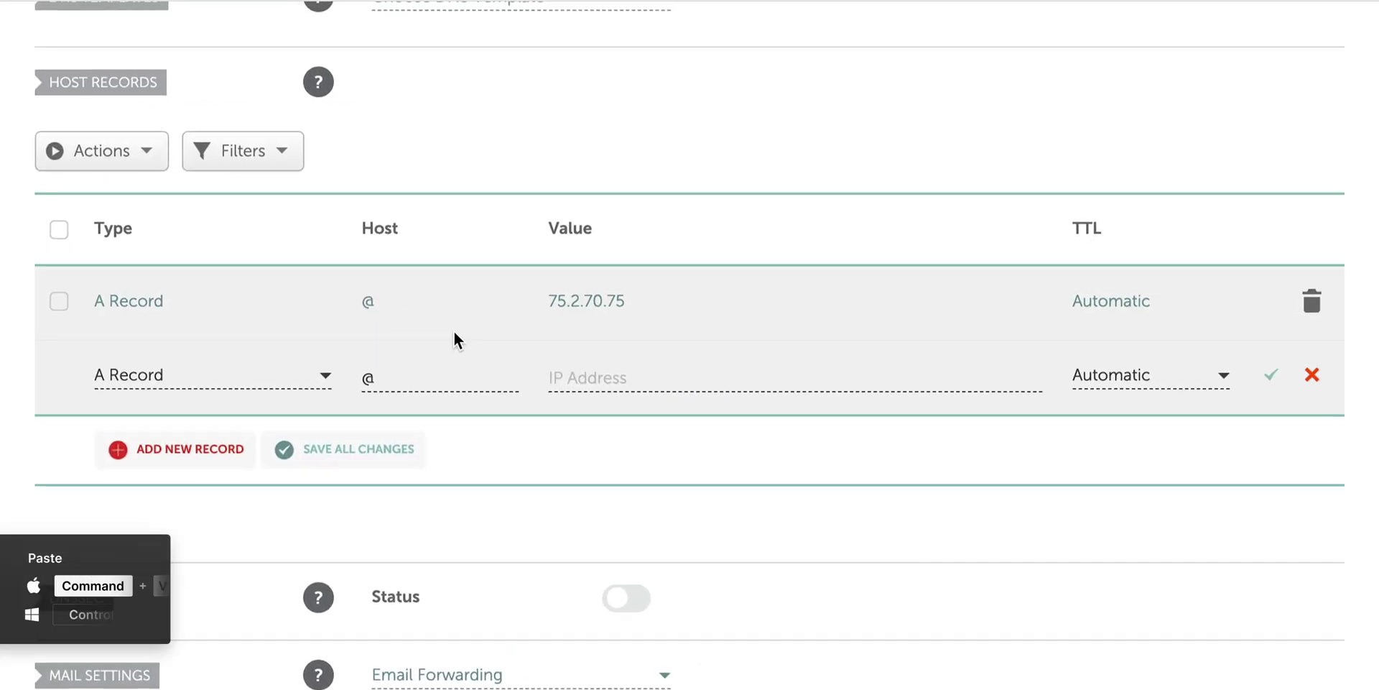
pyautogui.click(652, 308)
pyautogui.press('super+v')
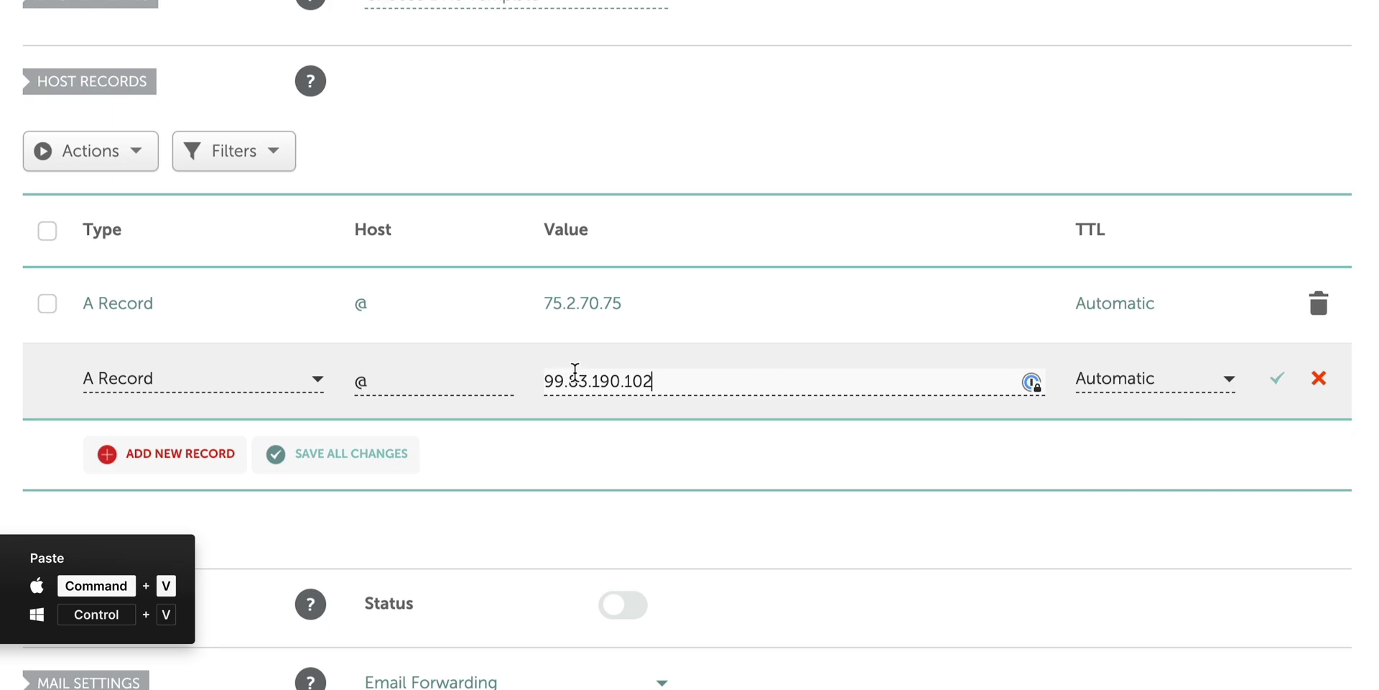
pyautogui.click(589, 359)
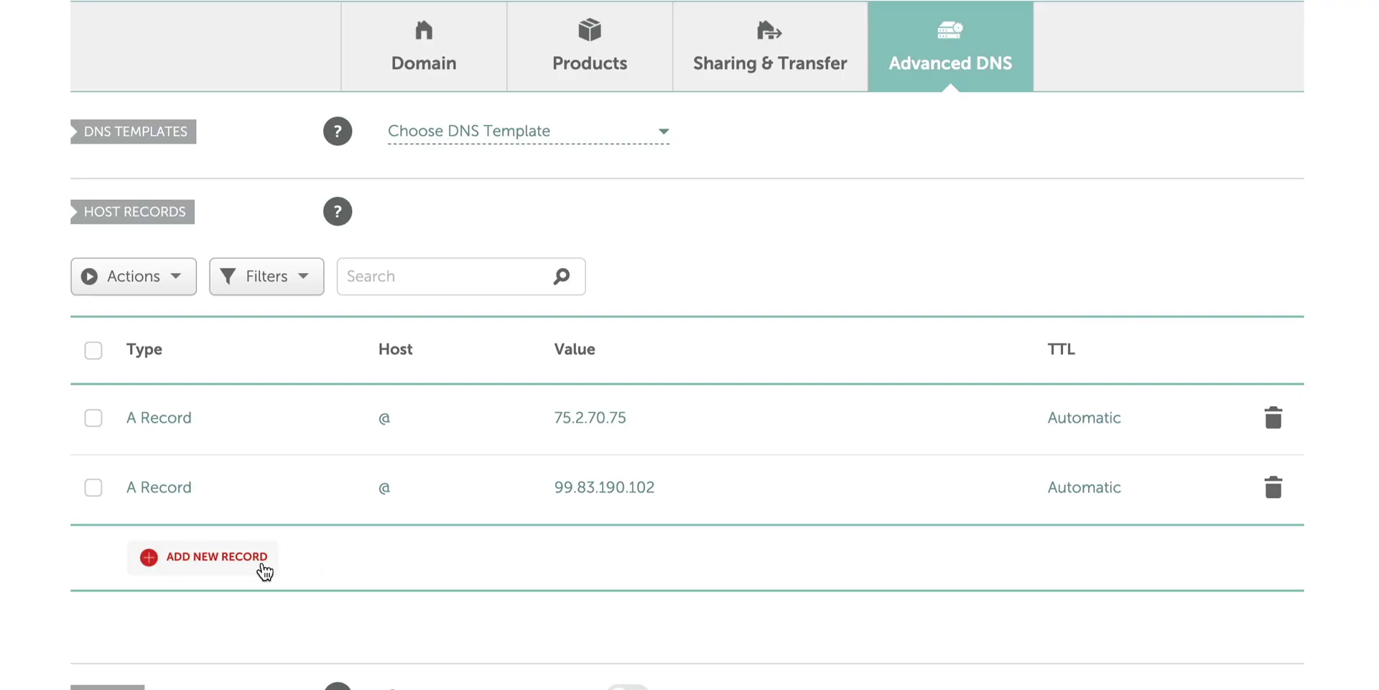
# - Add and save a CNAME record for host www targeting proxy-ssl.webflow.com
pyautogui.click(262, 557)
pyautogui.scroll(-4, 261, 431)
pyautogui.scroll(-1, 287, 430)
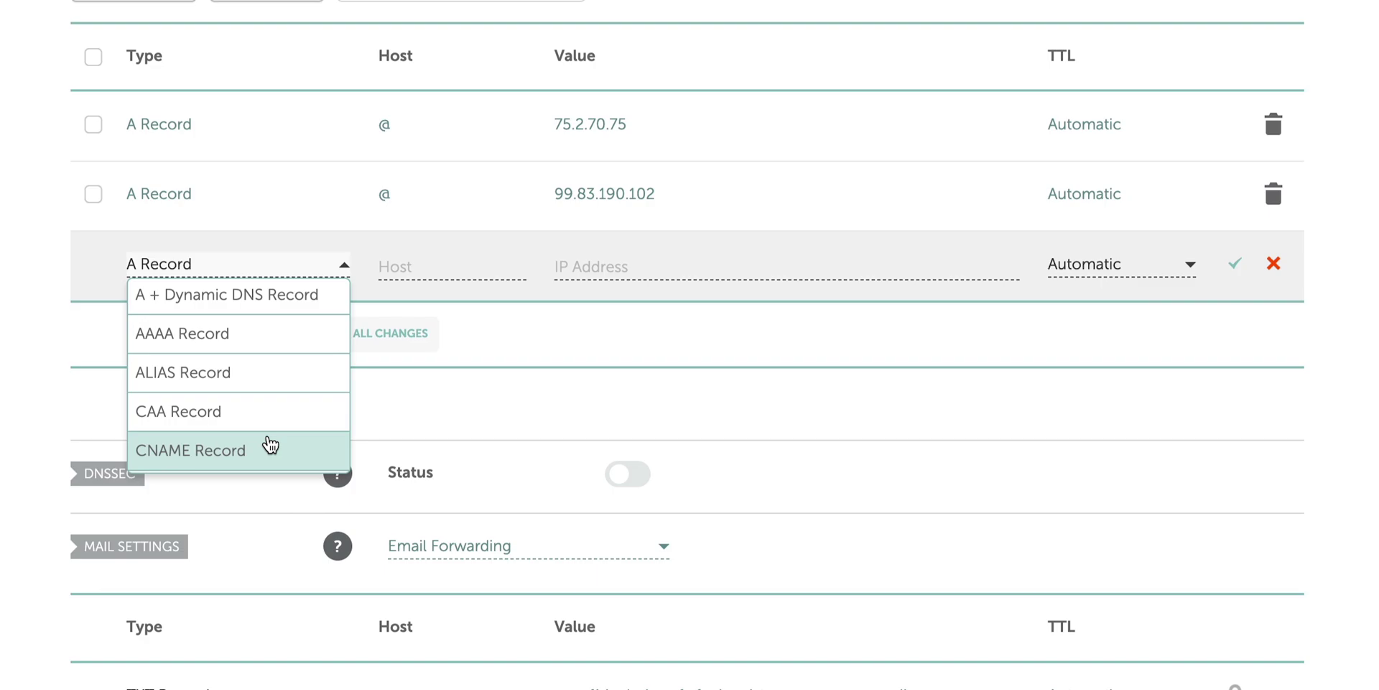
pyautogui.click(270, 446)
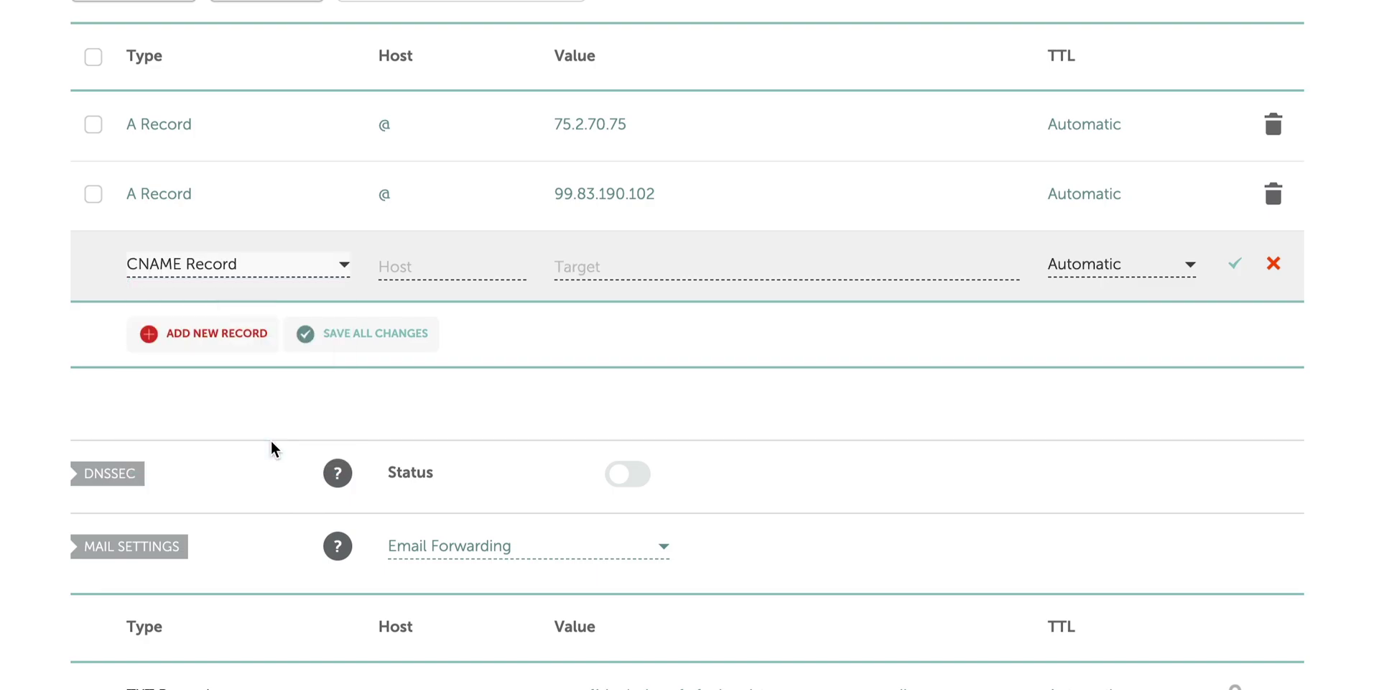
pyautogui.click(391, 285)
pyautogui.write('www')
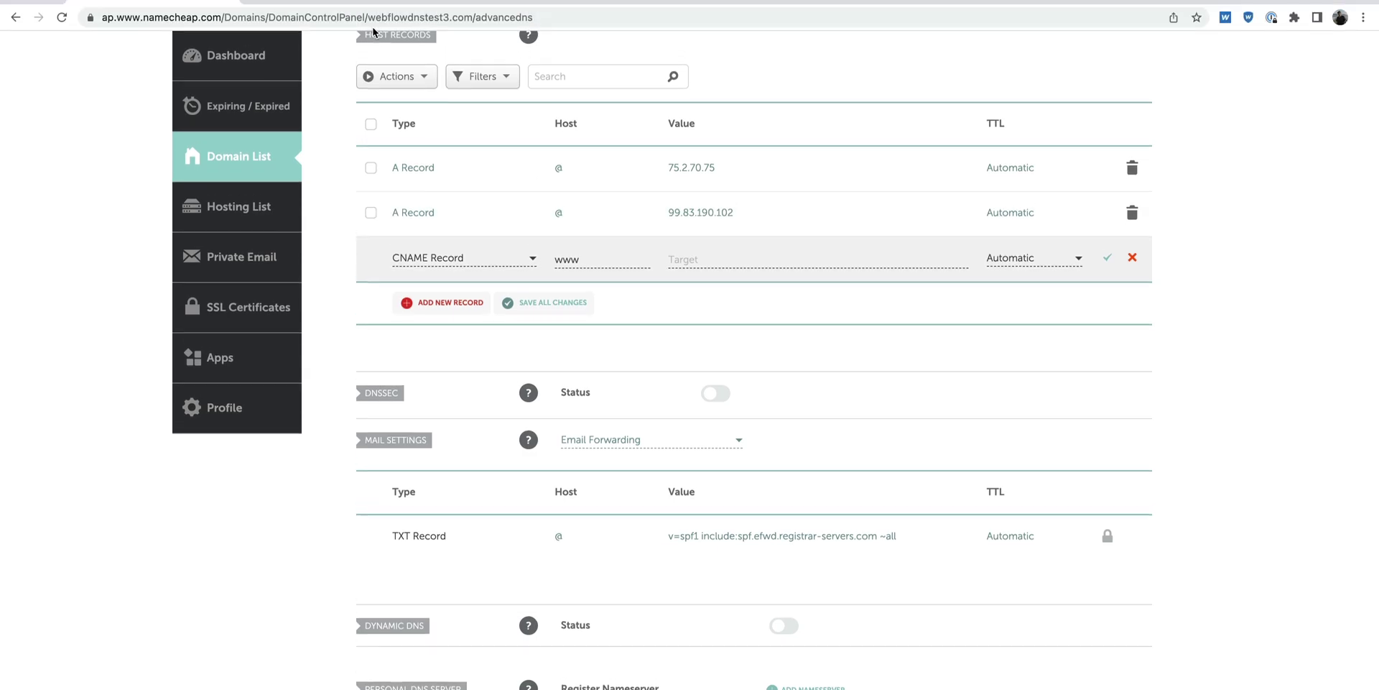
pyautogui.click(402, 1)
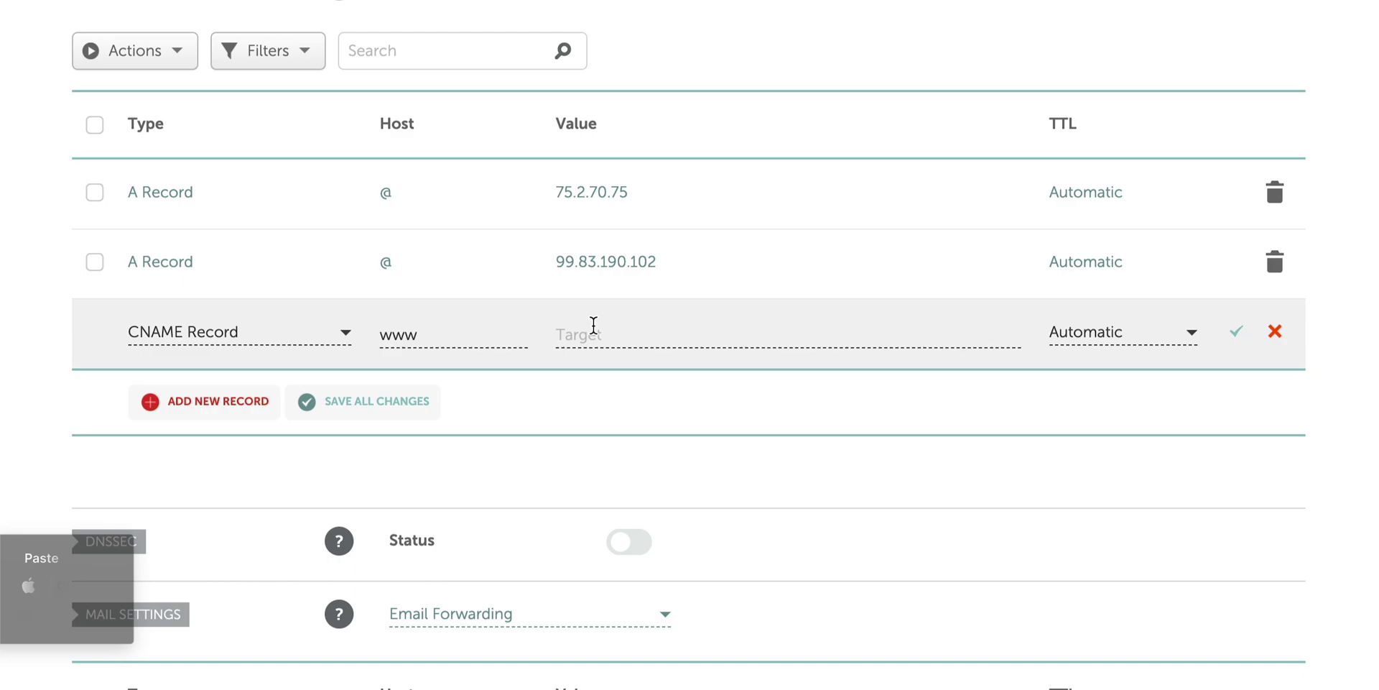
pyautogui.click(606, 329)
pyautogui.press('super+v')
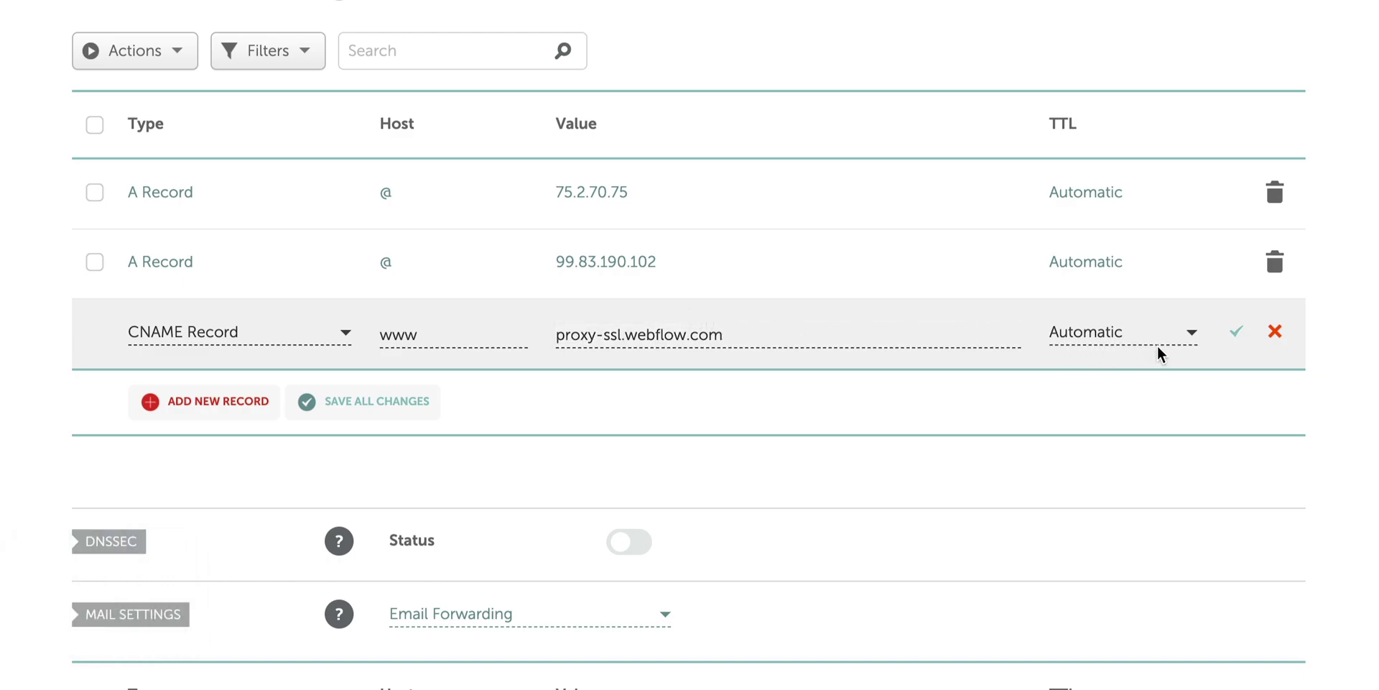
pyautogui.click(1235, 334)
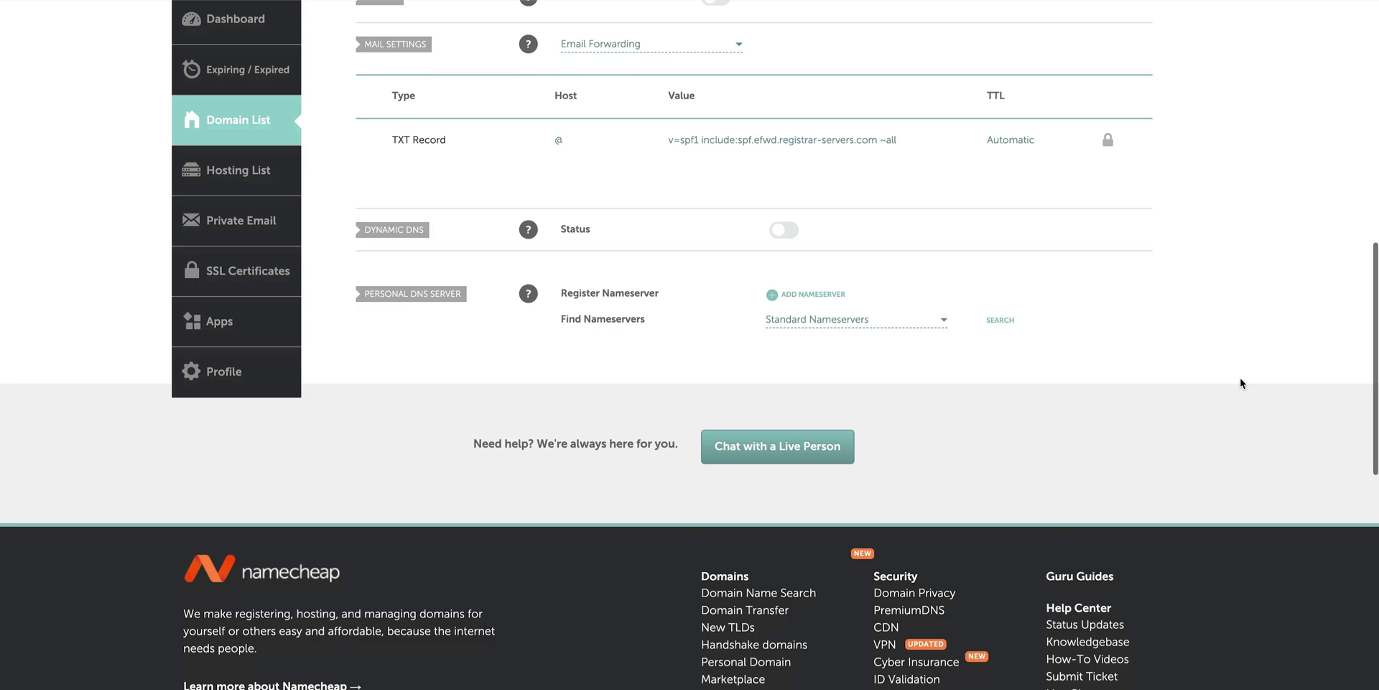
pyautogui.scroll(-1, 1239, 377)
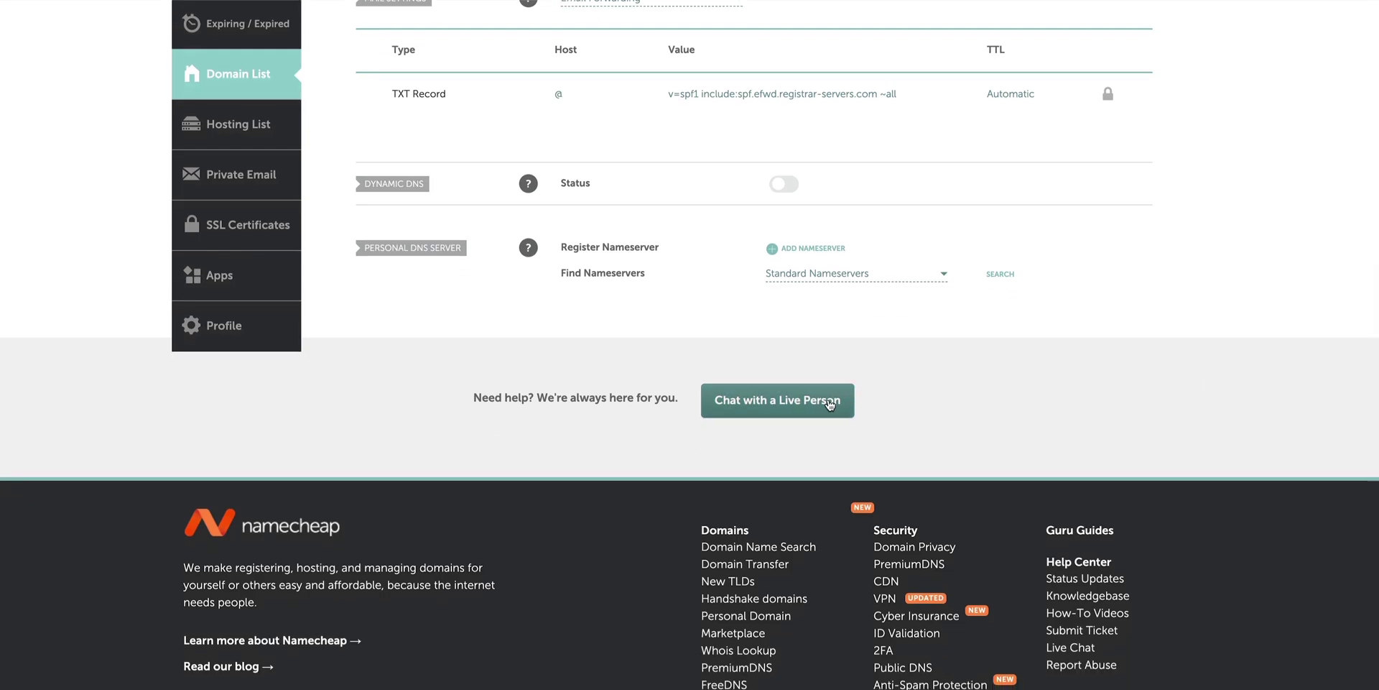
# - Scroll to the bottom of the Advanced DNS page and start a live chat with Namecheap support
pyautogui.click(810, 415)
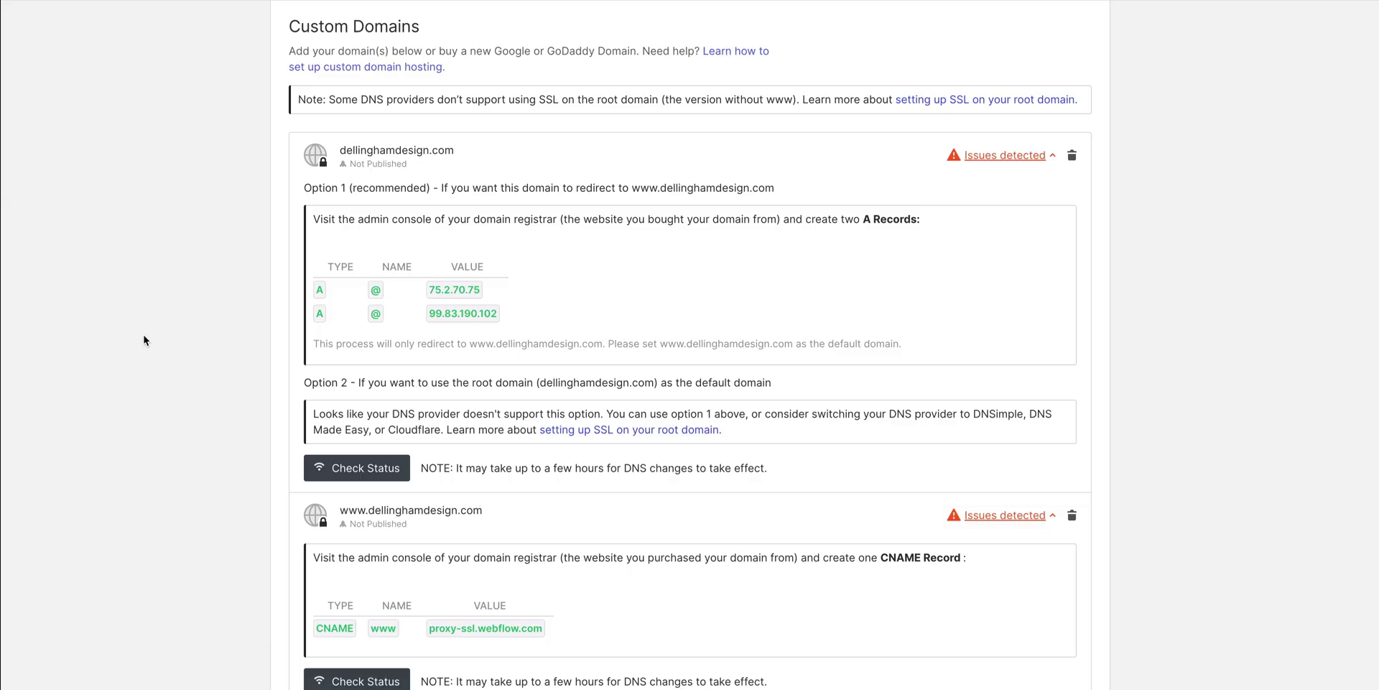
pyautogui.scroll(-3, 144, 339)
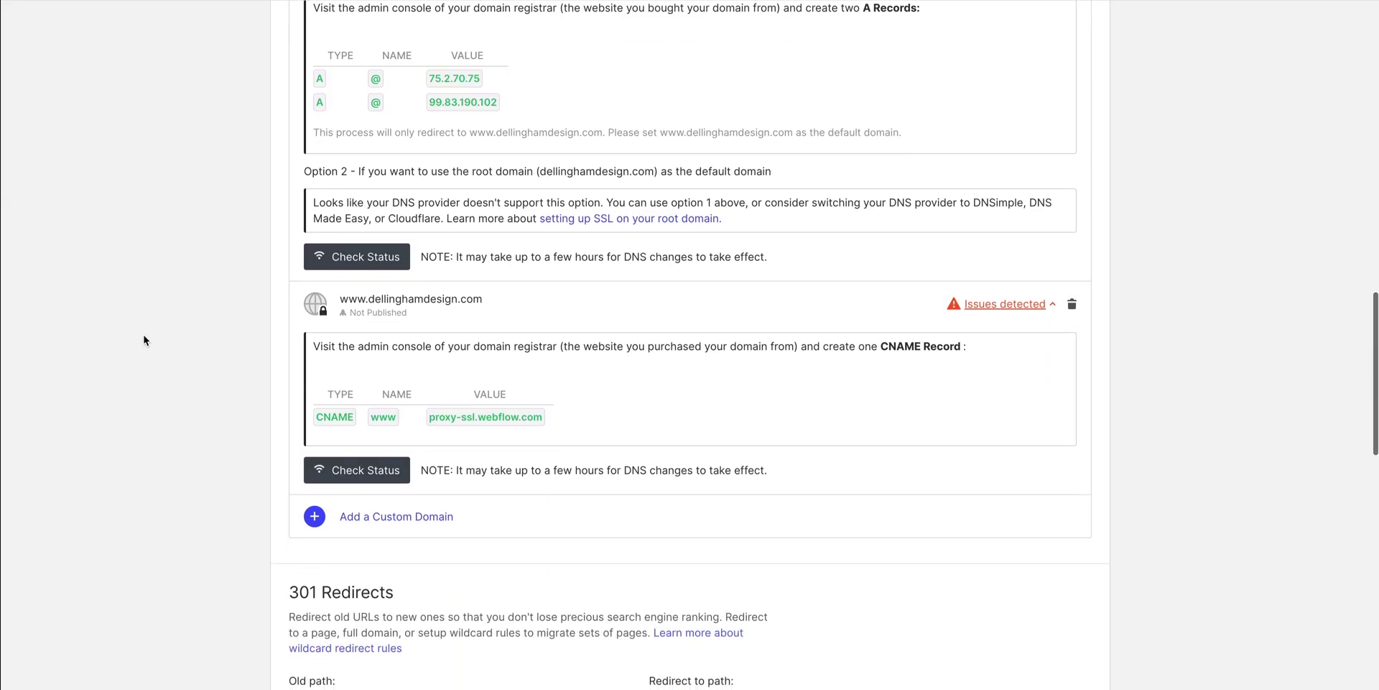
pyautogui.moveTo(442, 317)
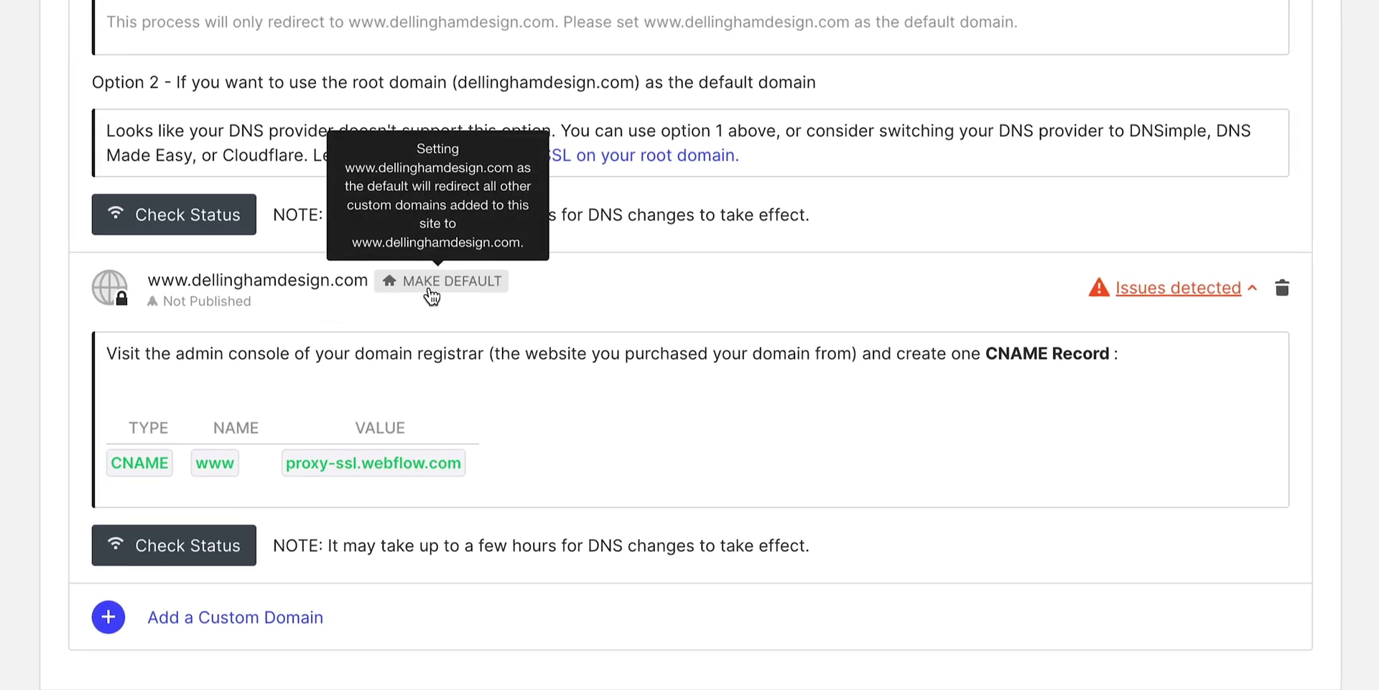
pyautogui.click(429, 288)
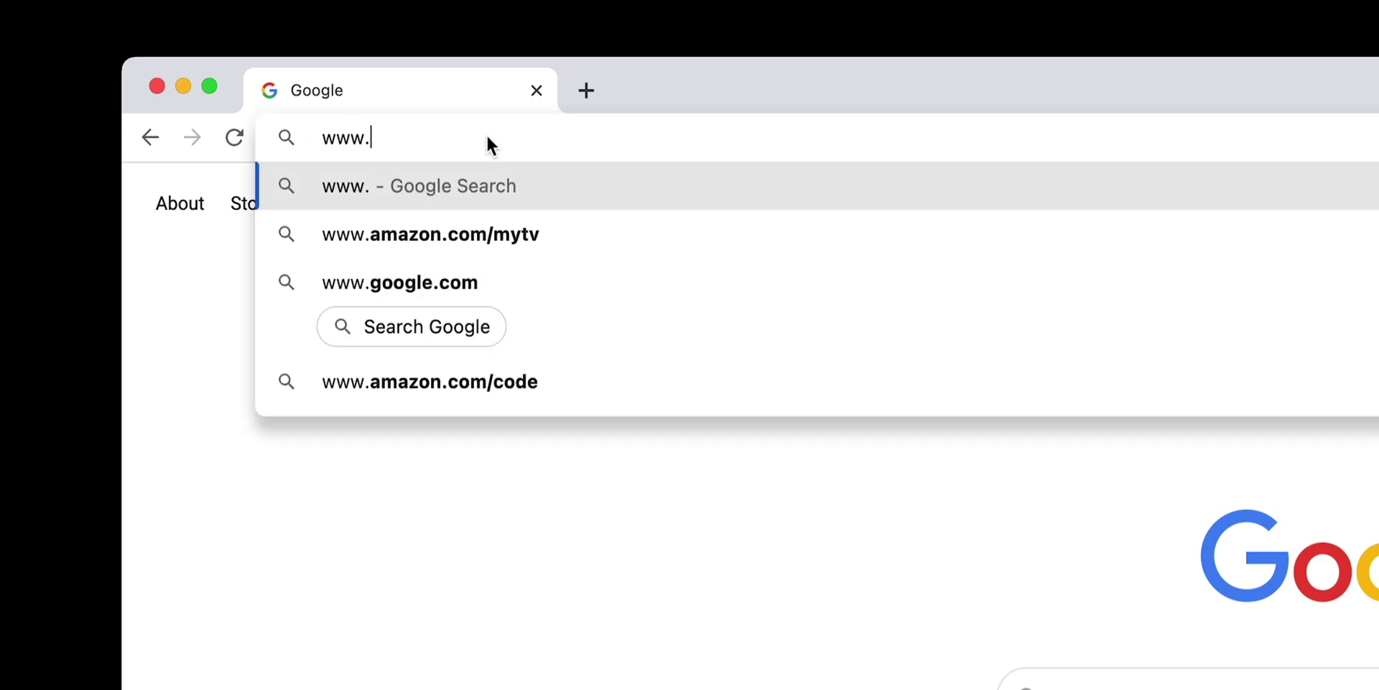
pyautogui.write('design.com')
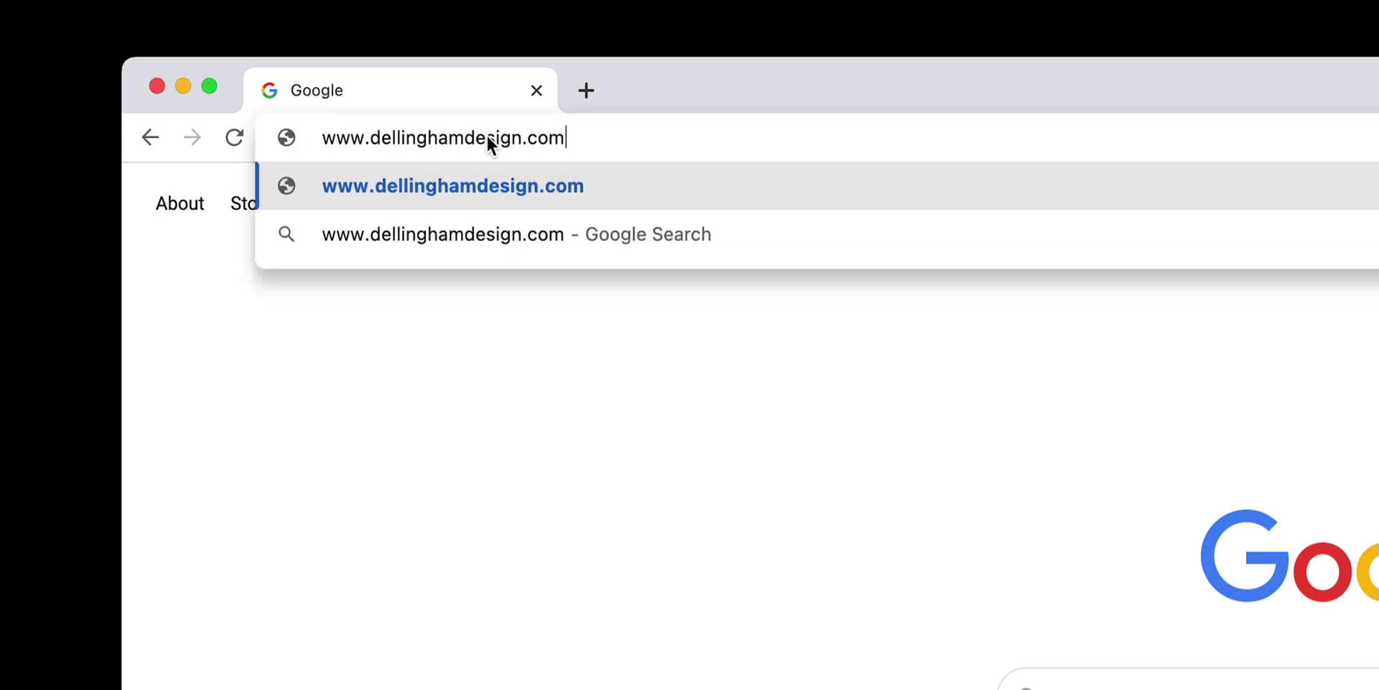
pyautogui.press('Return')
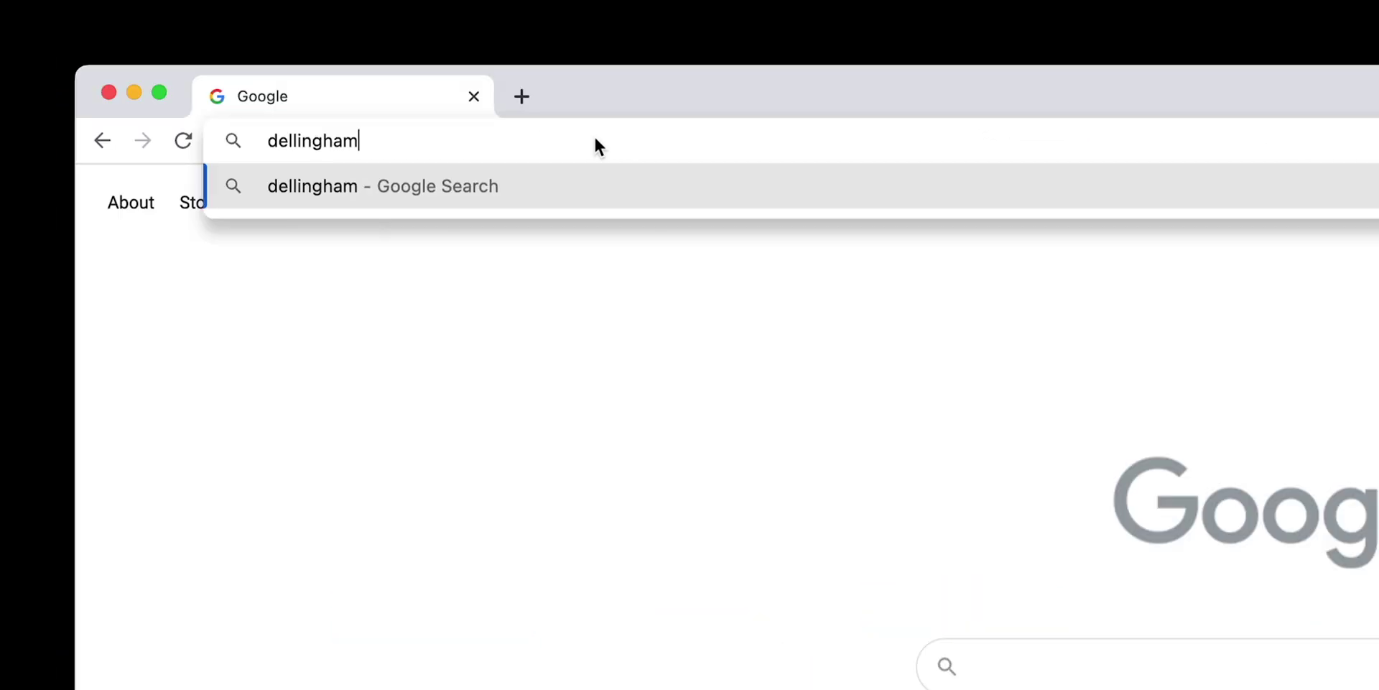
pyautogui.write('design.com')
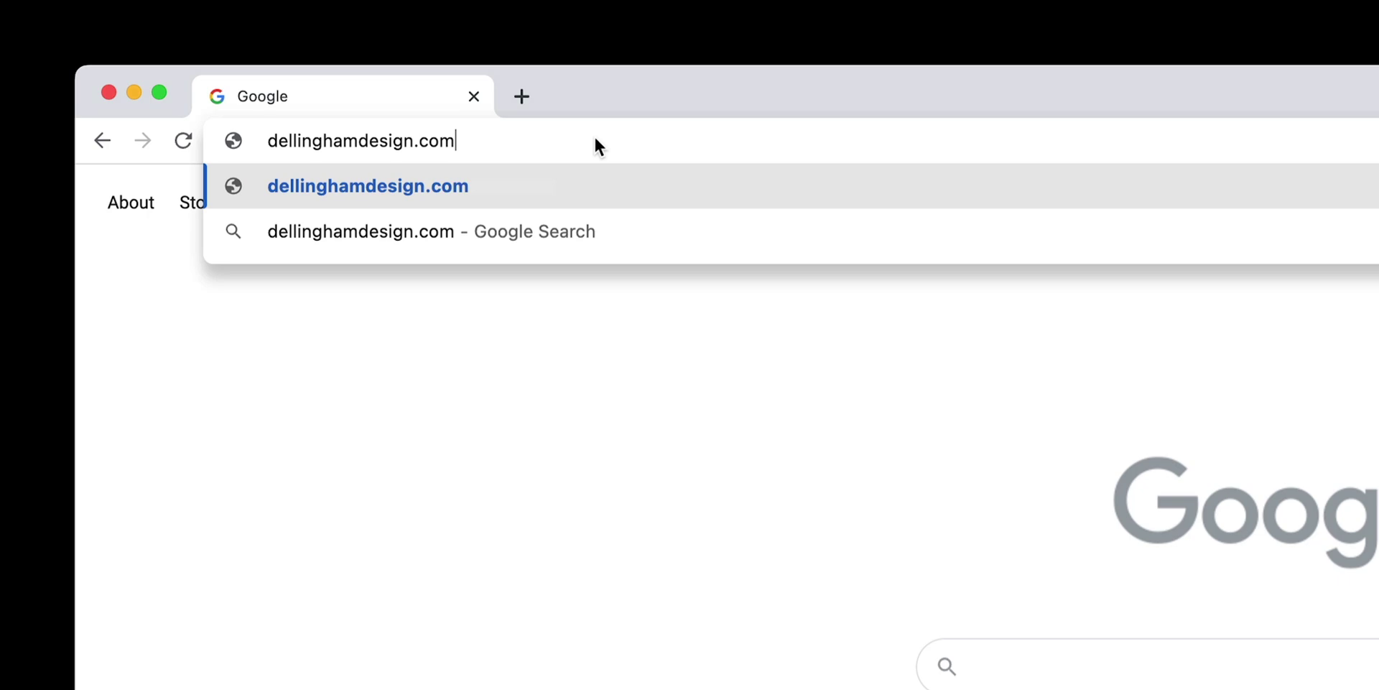
pyautogui.press('Return')
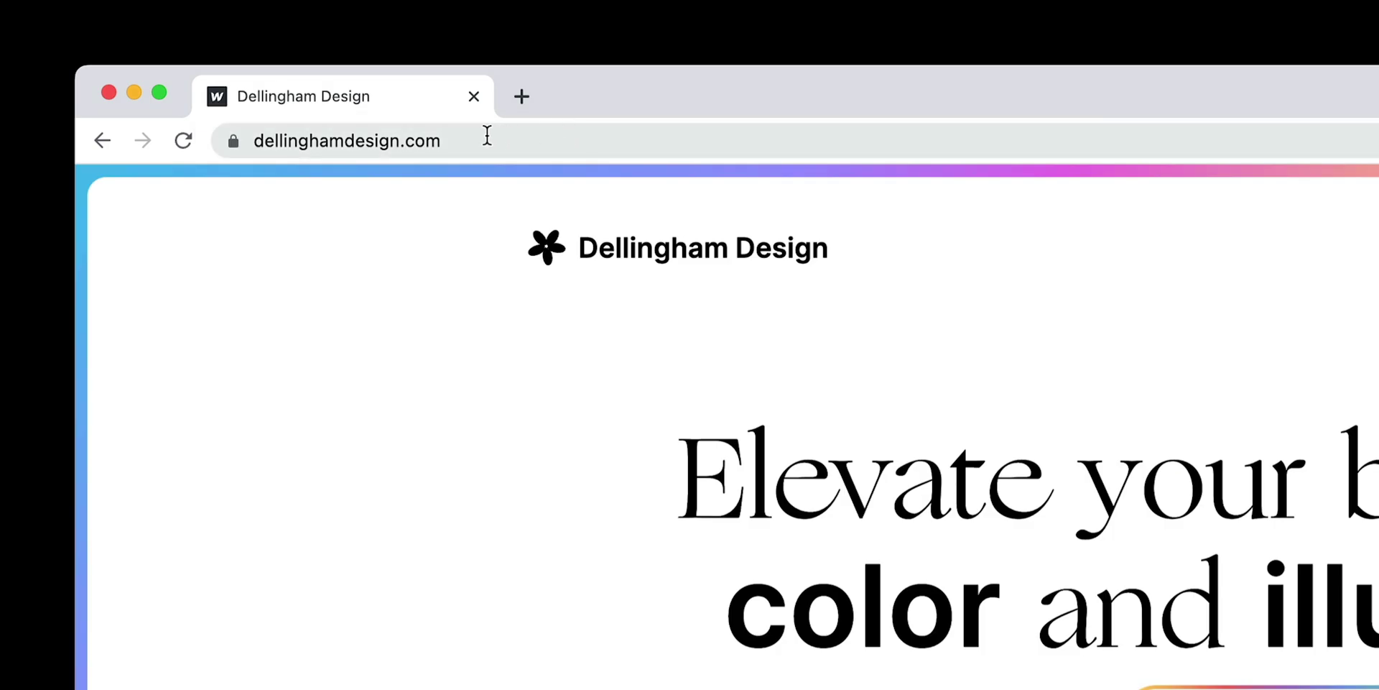
pyautogui.click(466, 140)
pyautogui.press('Right')
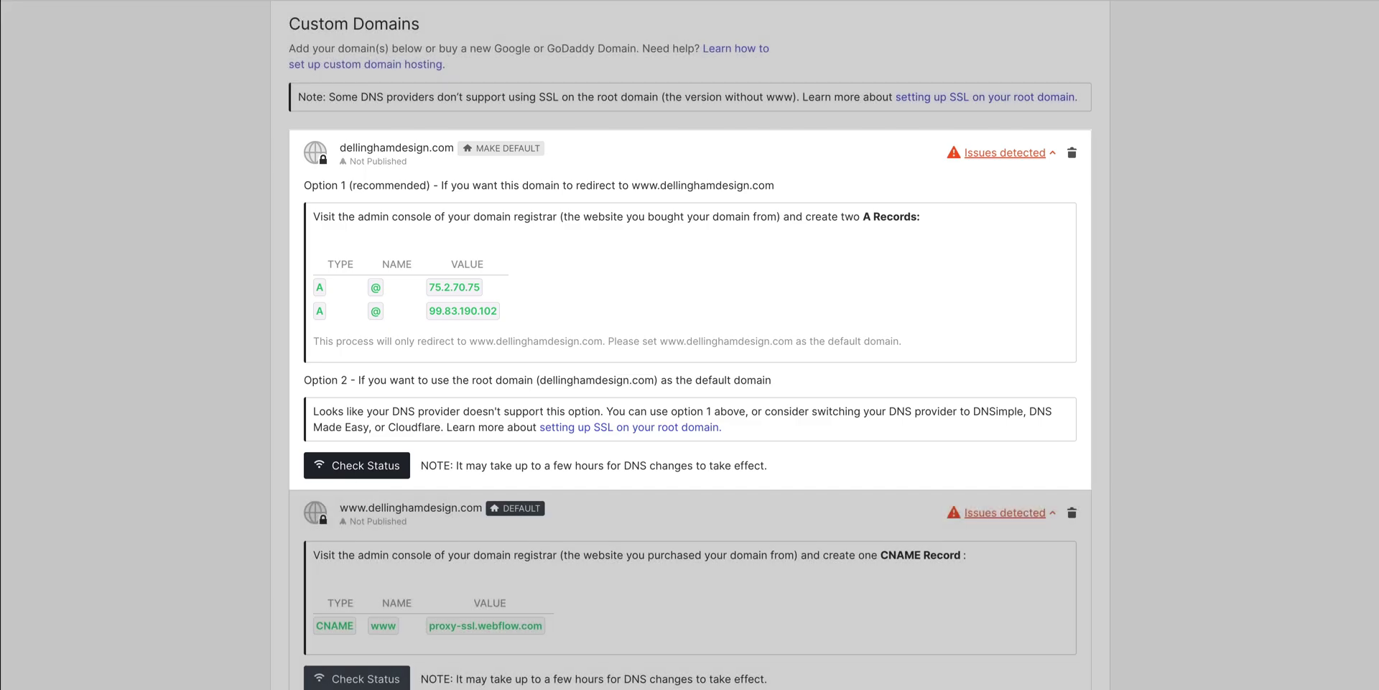
pyautogui.click(351, 464)
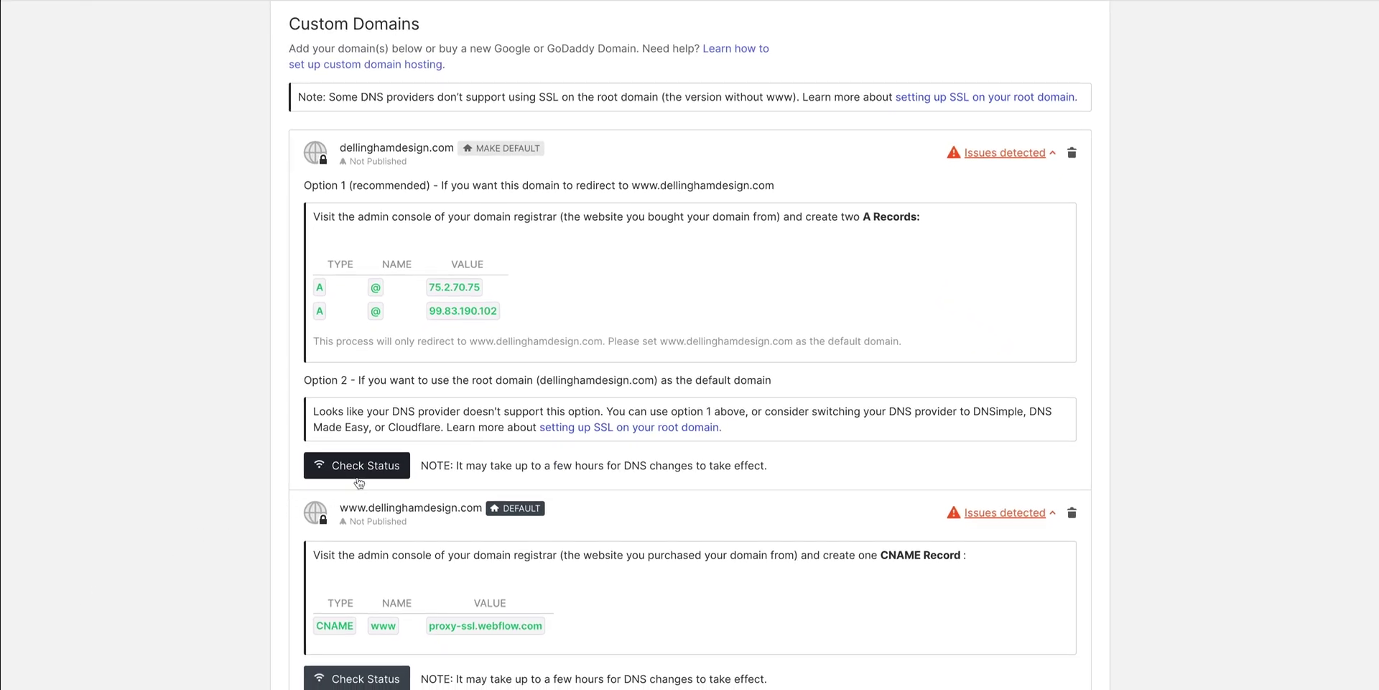
pyautogui.click(358, 477)
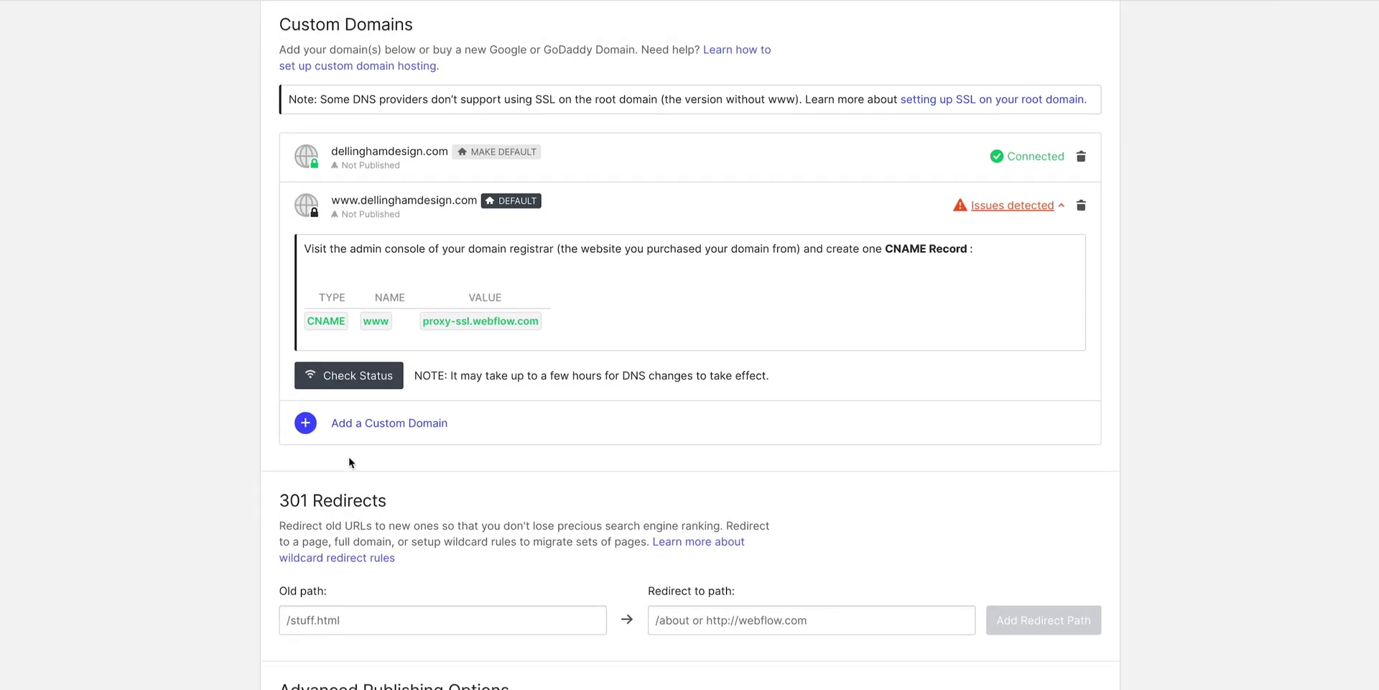
pyautogui.click(246, 499)
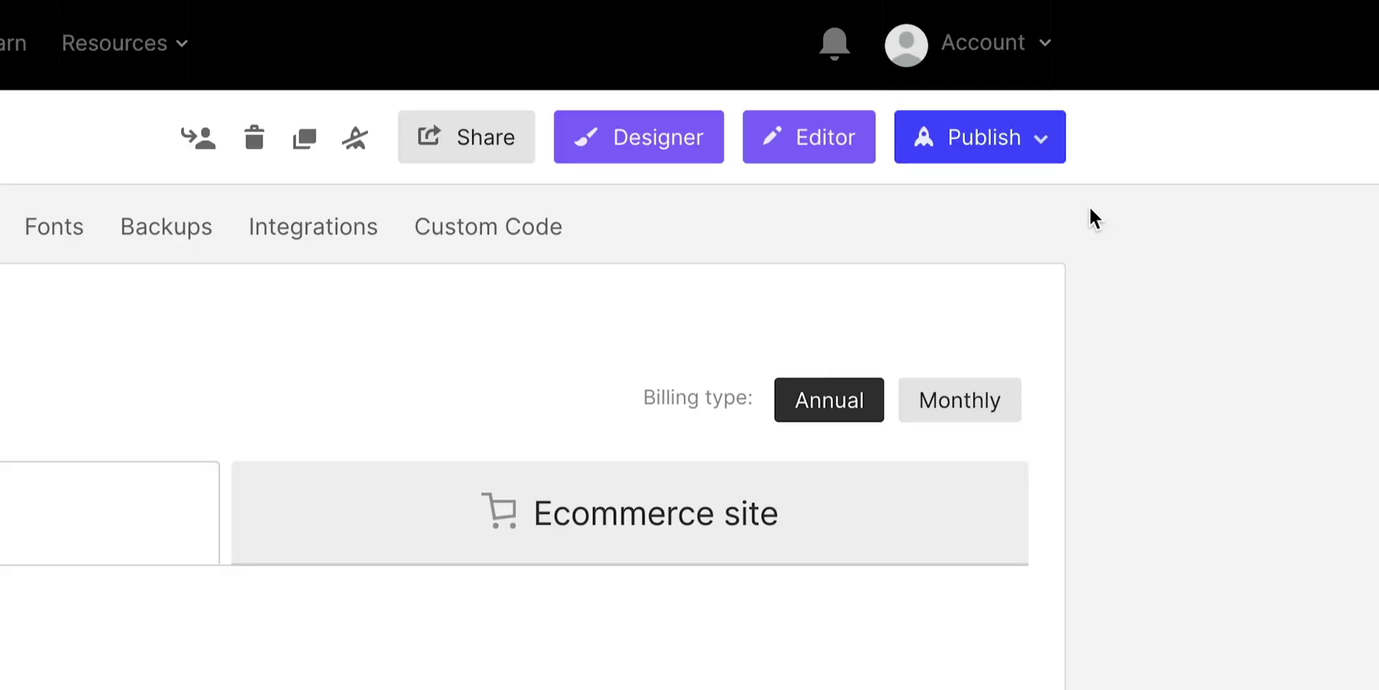
pyautogui.click(1049, 159)
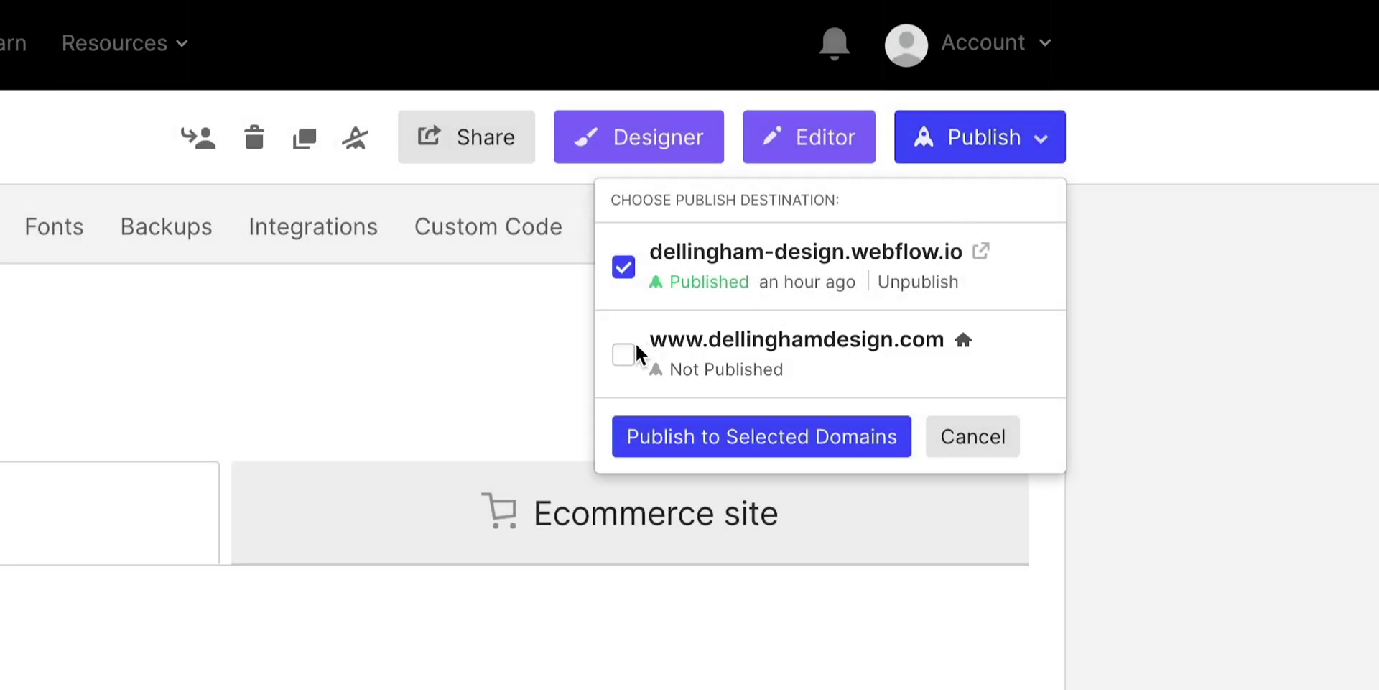
pyautogui.click(625, 355)
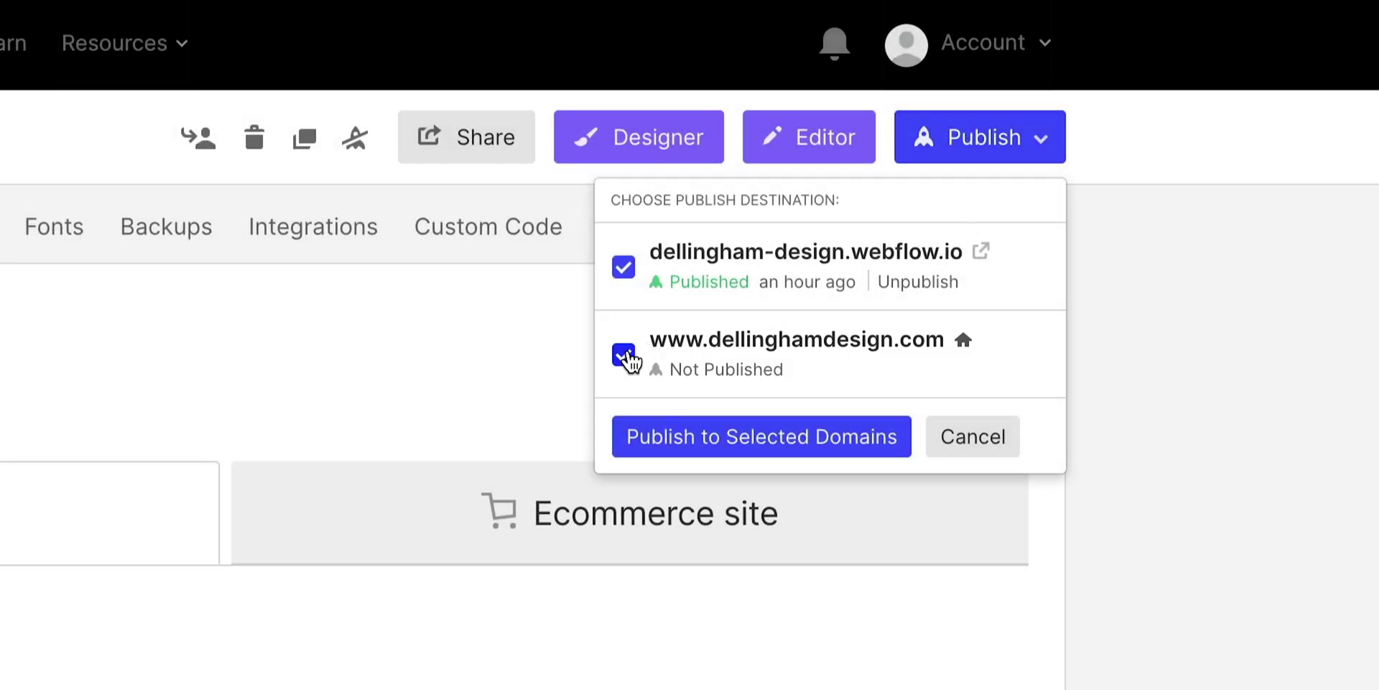
pyautogui.click(625, 355)
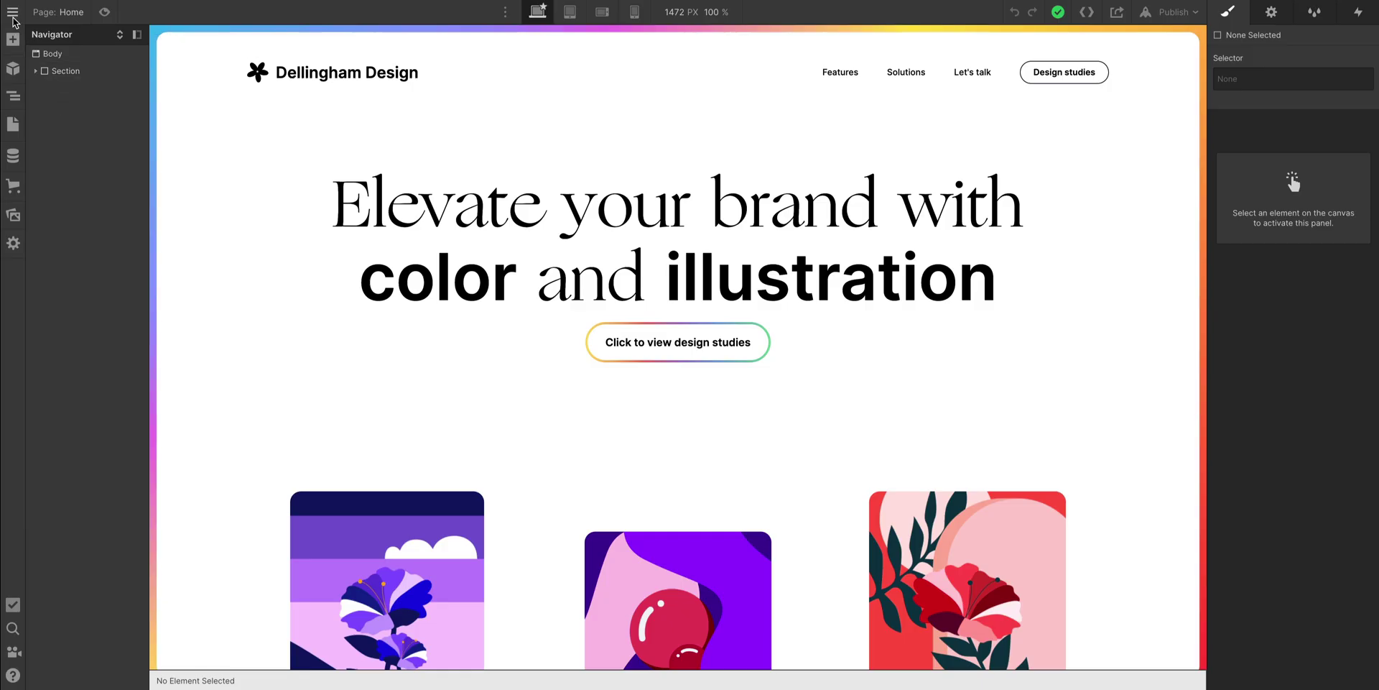
# - Open Project Settings from the Designer menu and view the SEO settings
pyautogui.moveTo(16, 24)
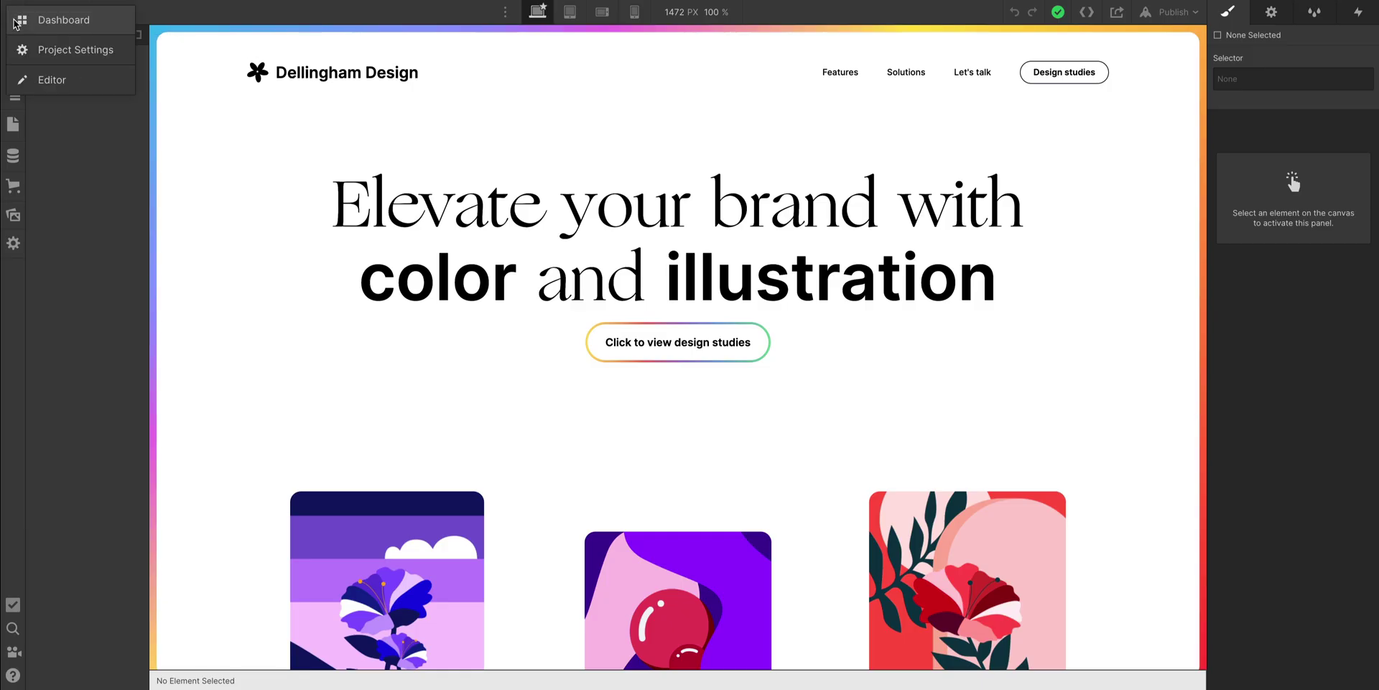
pyautogui.click(43, 51)
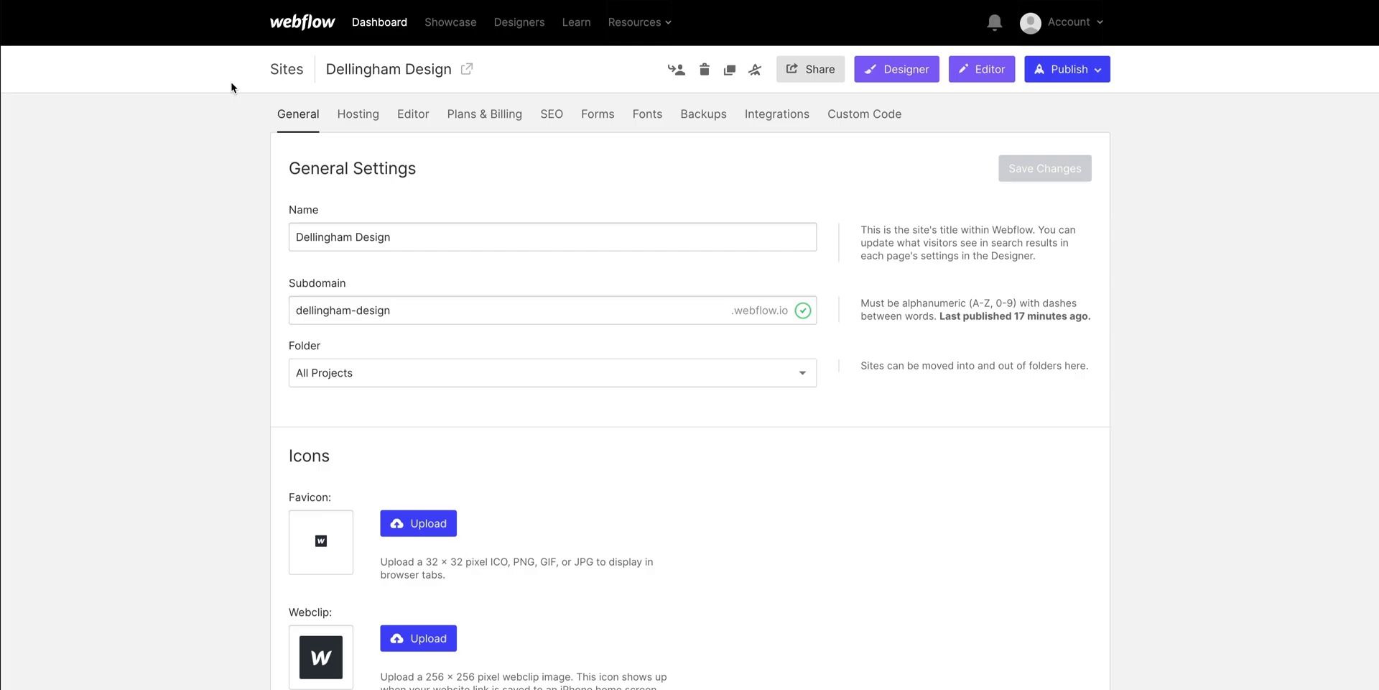
pyautogui.click(551, 119)
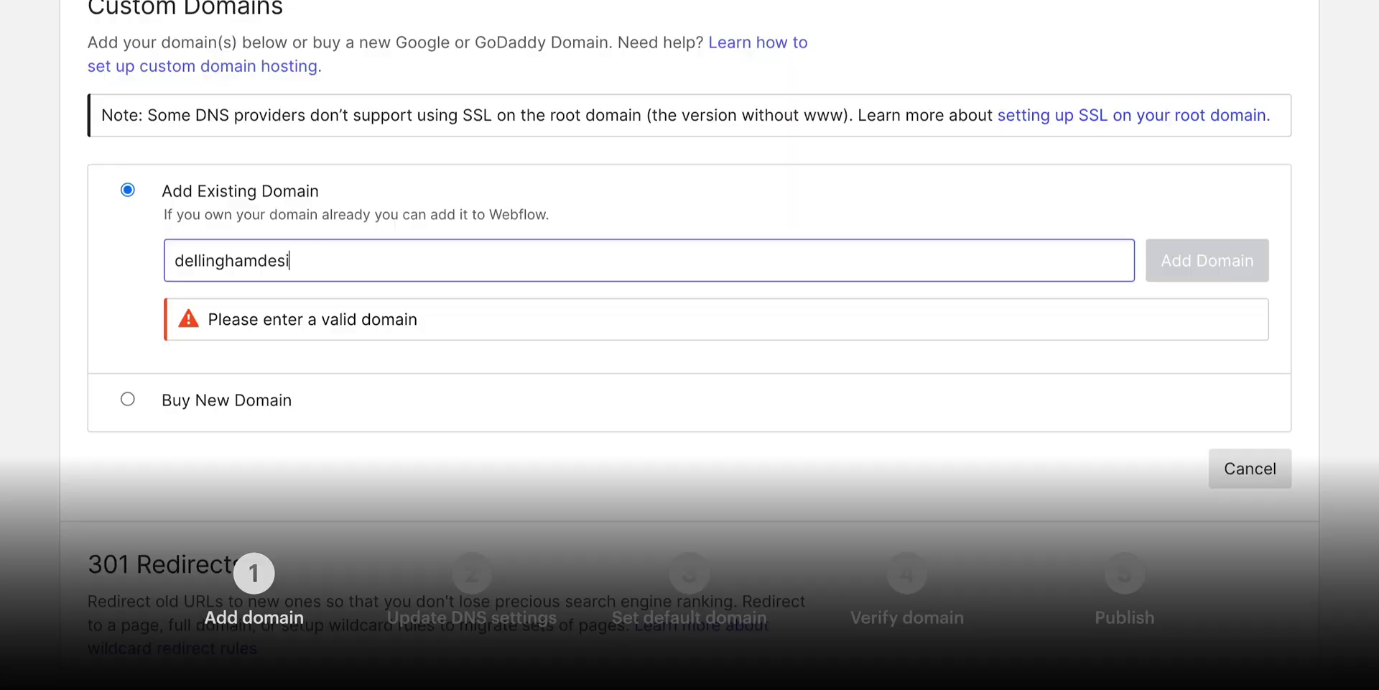
# - Finish the domain entry, paste A record IP 99.83.190.102, and make www the default
pyautogui.write('ign.com')
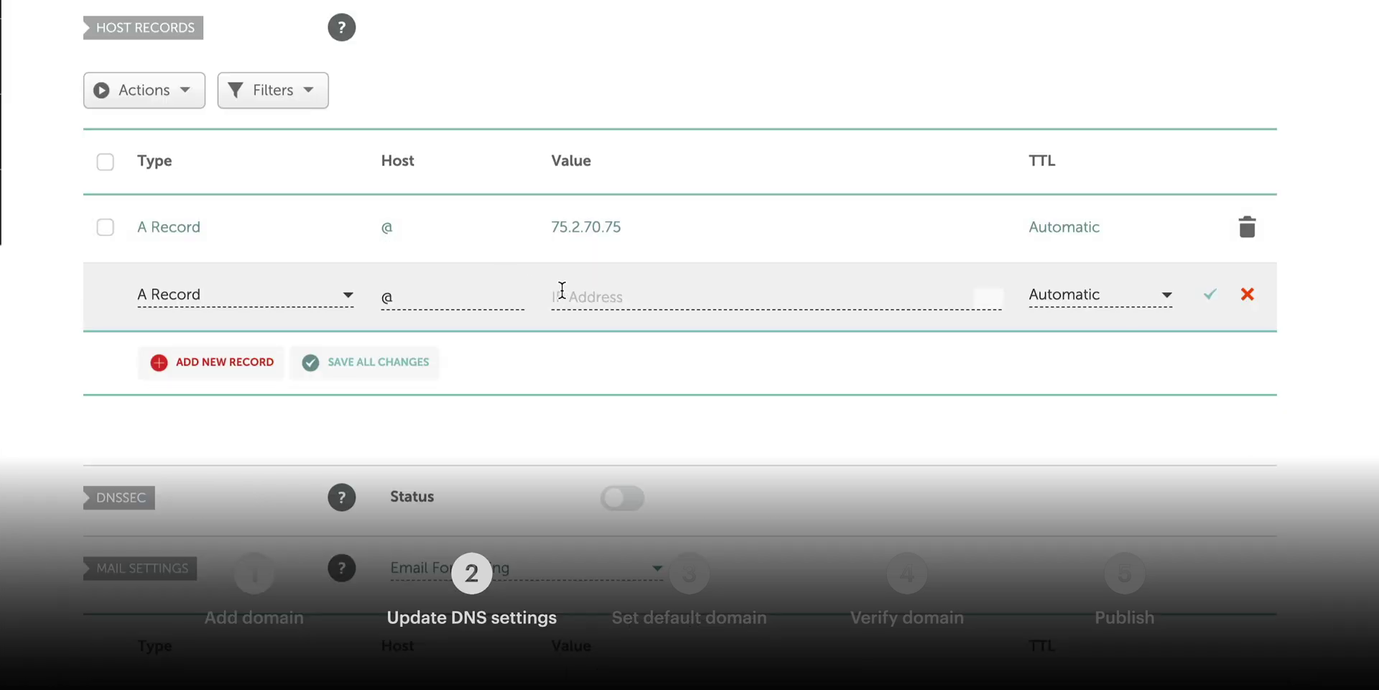
pyautogui.click(562, 290)
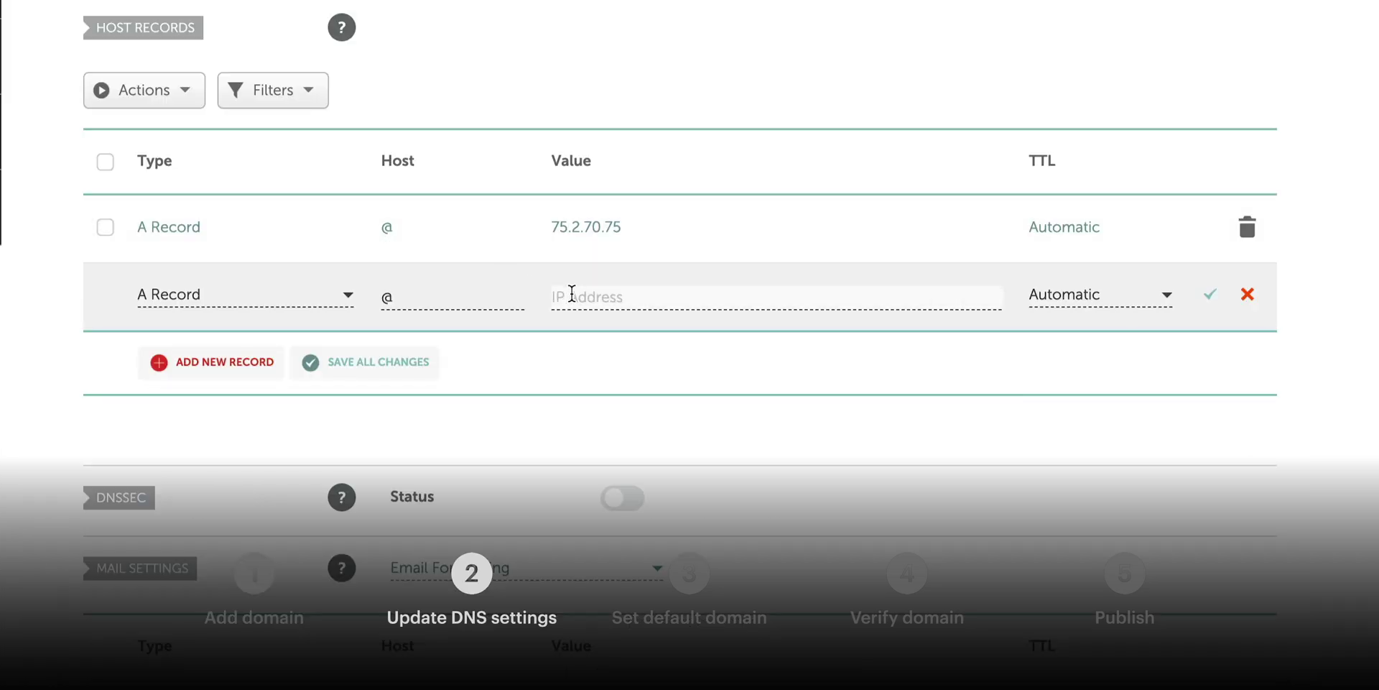
pyautogui.write('99.83.190.102')
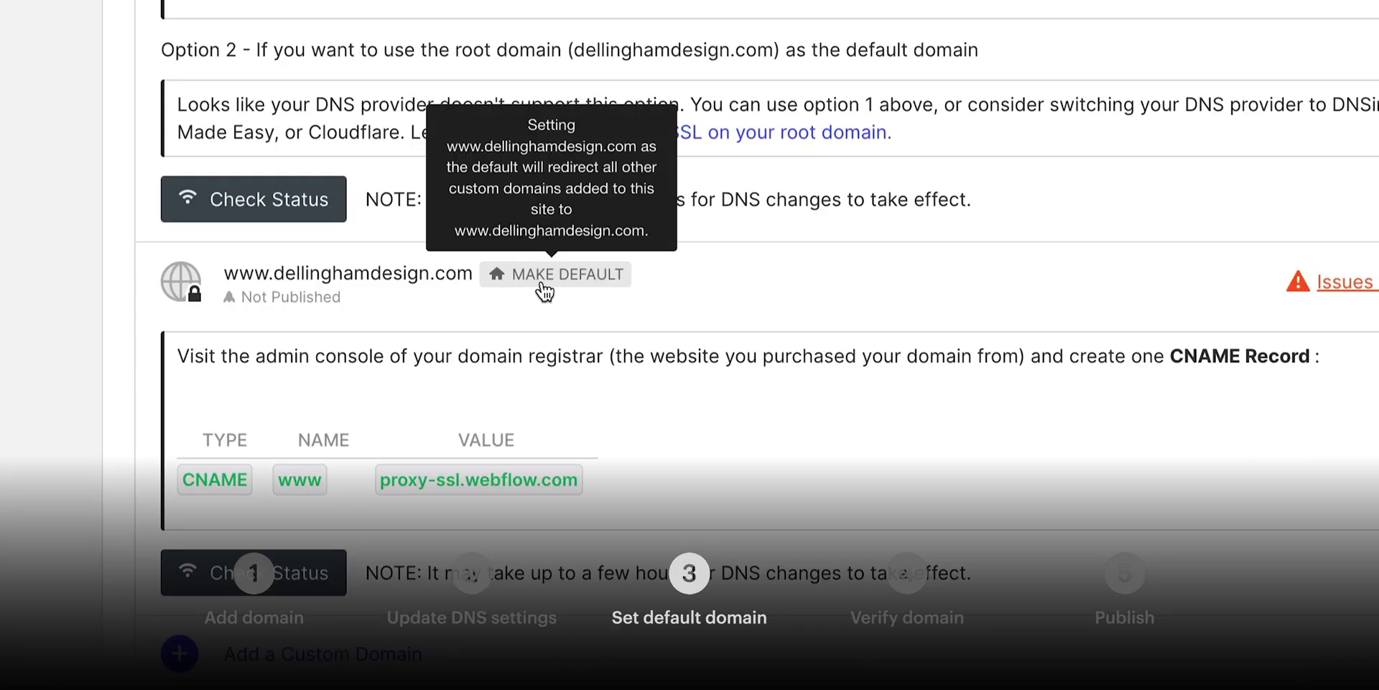
pyautogui.click(543, 286)
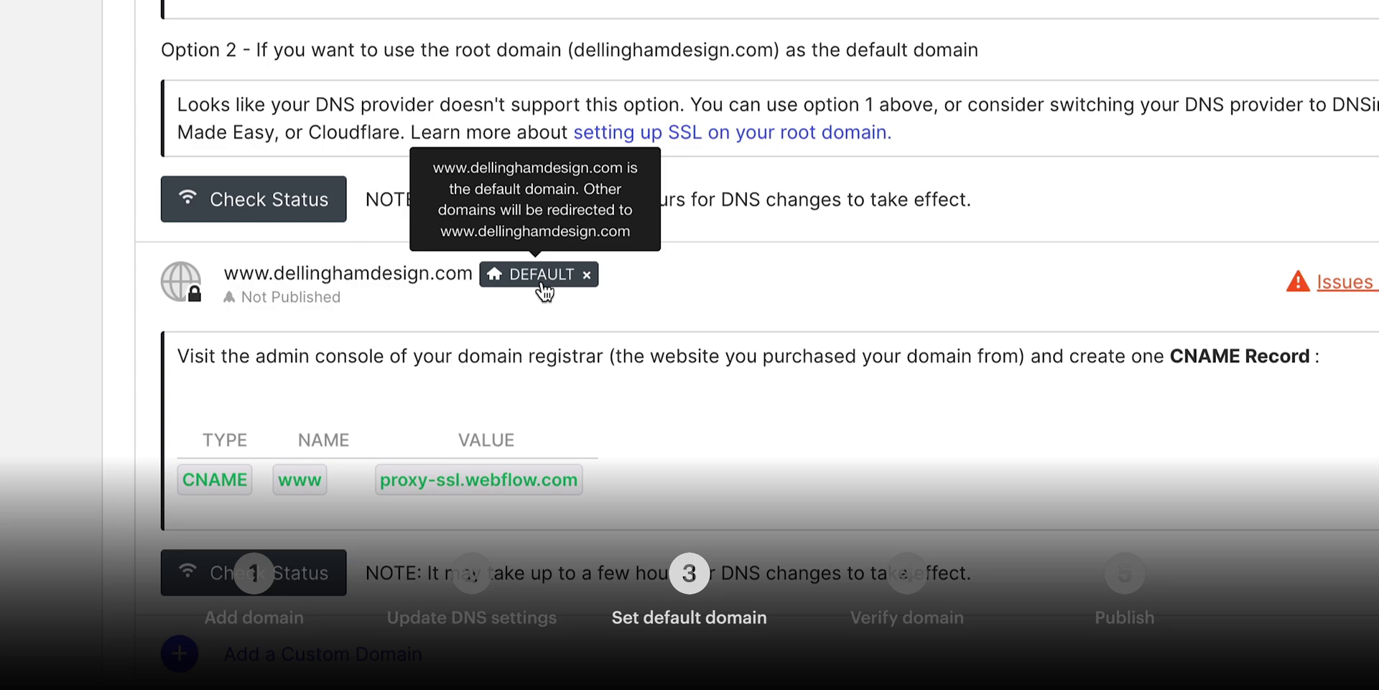